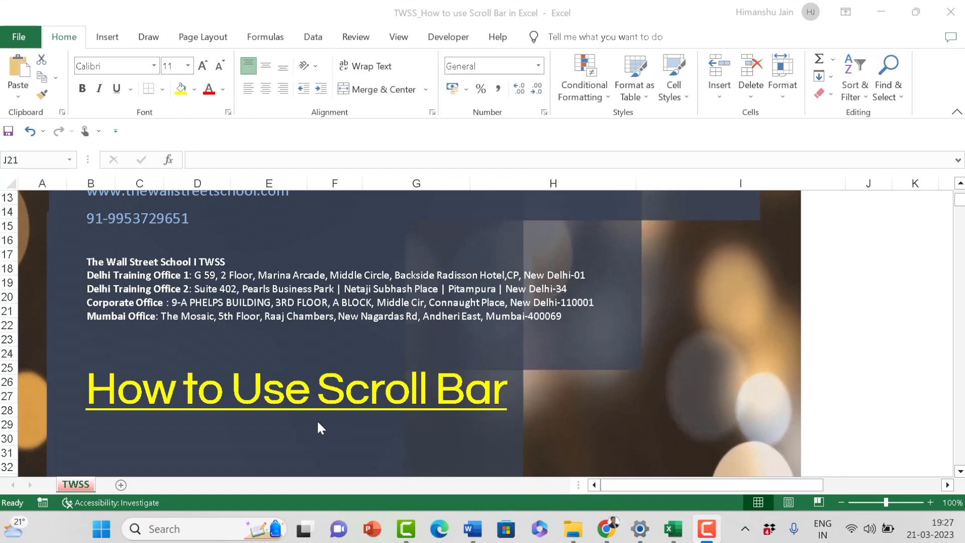
pyautogui.click(165, 412)
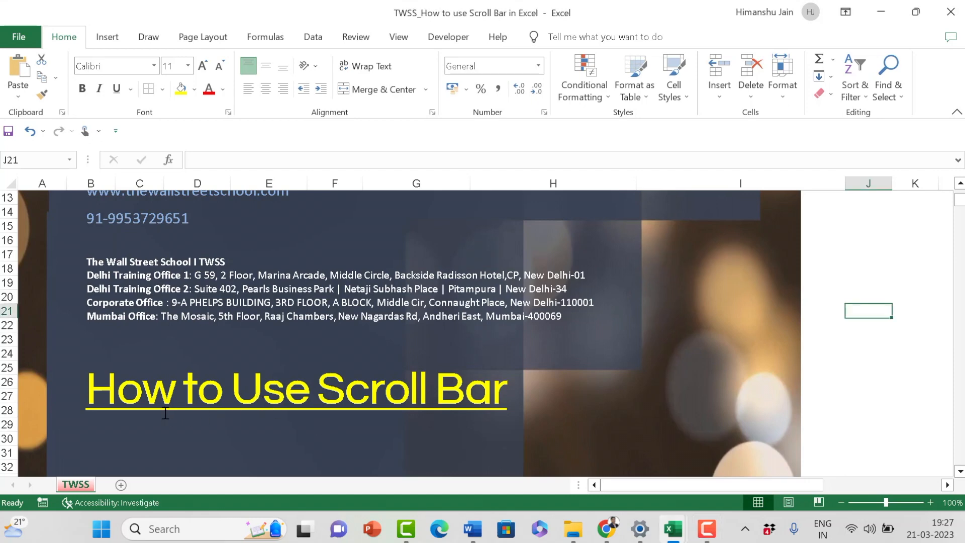
pyautogui.click(308, 392)
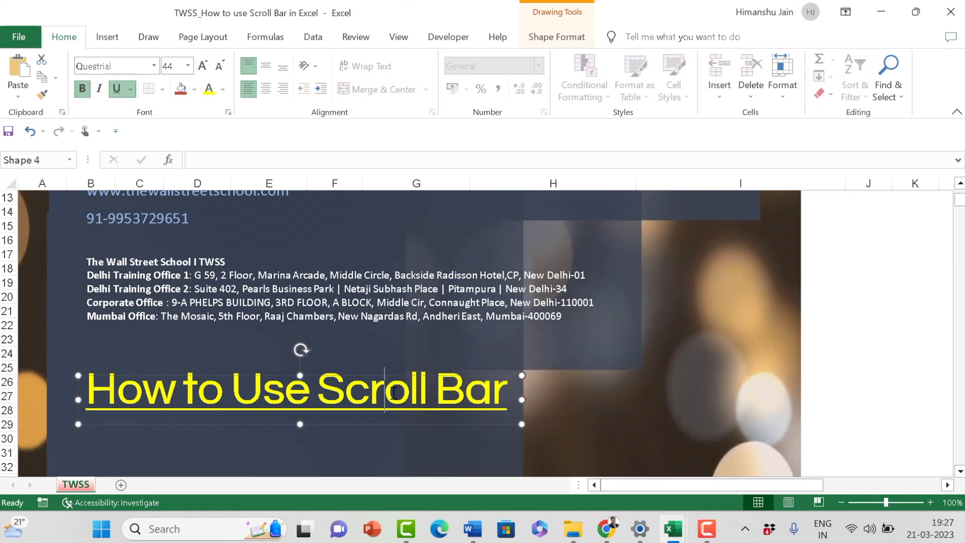
pyautogui.click(452, 40)
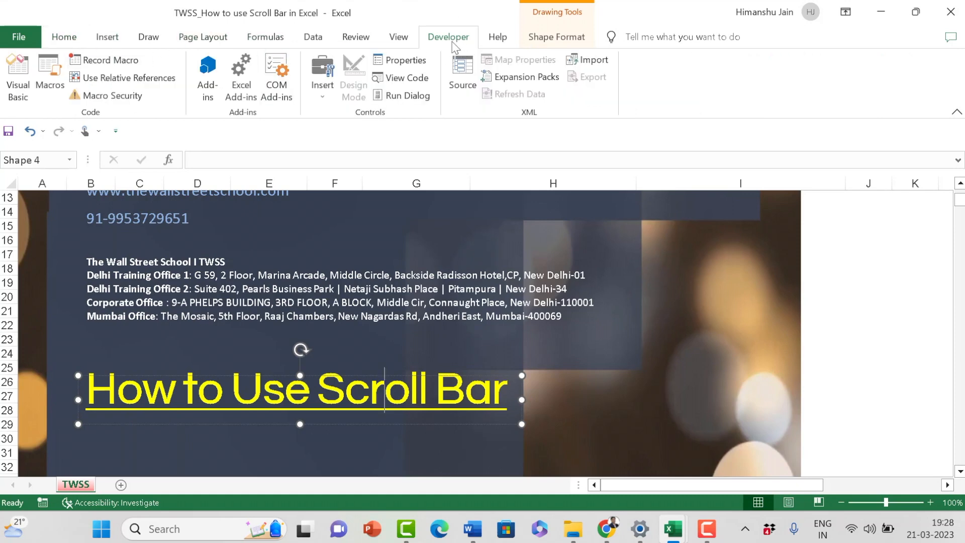
pyautogui.click(838, 324)
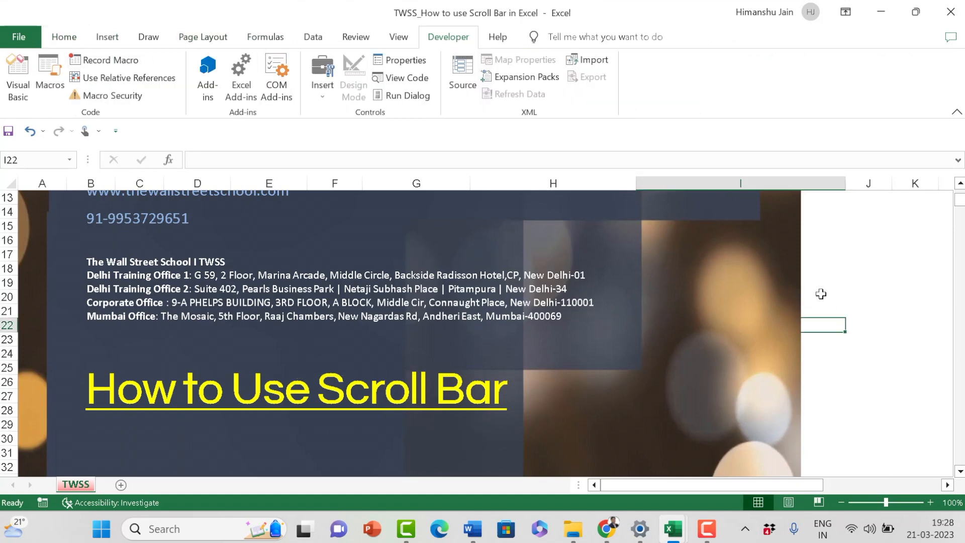
# Step: Remove the Developer tab from the ribbon through the ribbon customization options
pyautogui.click(25, 37)
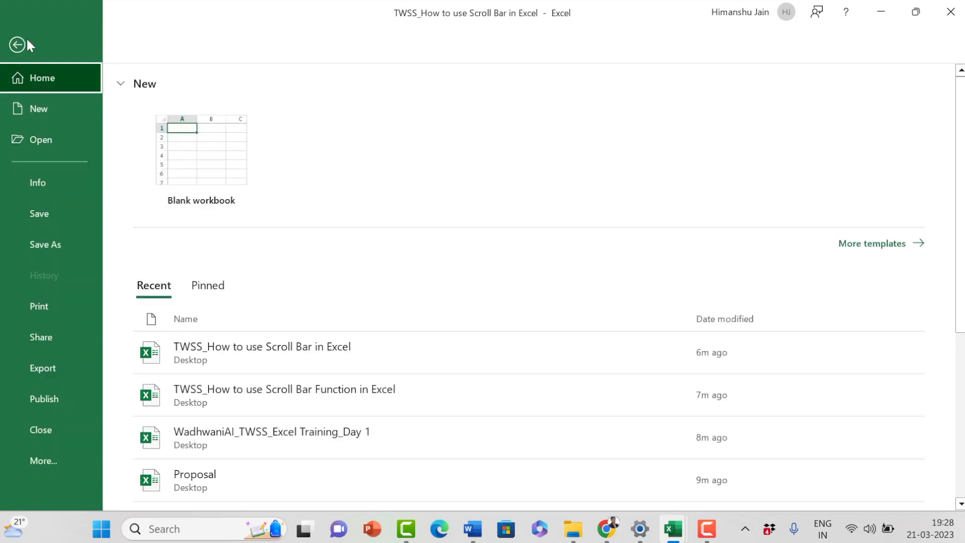
pyautogui.click(42, 449)
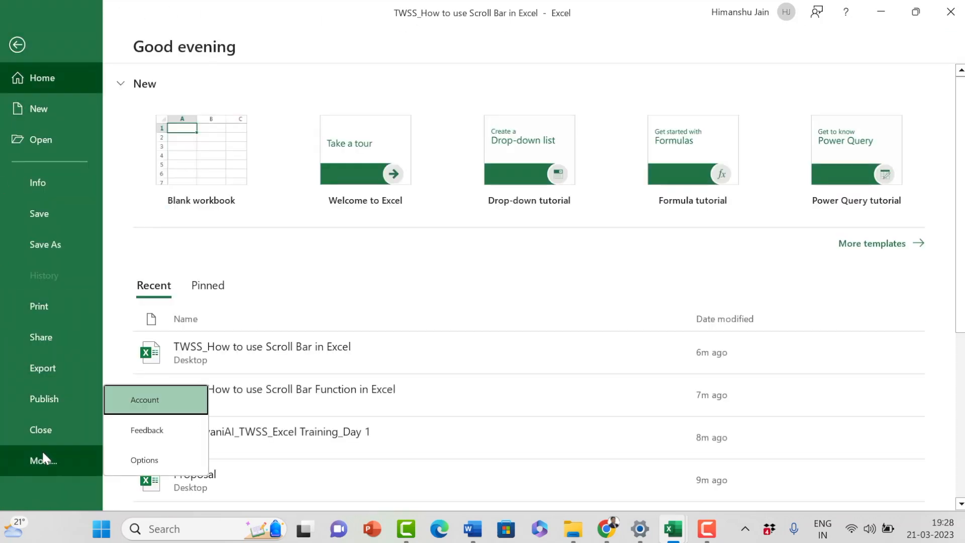
pyautogui.click(131, 458)
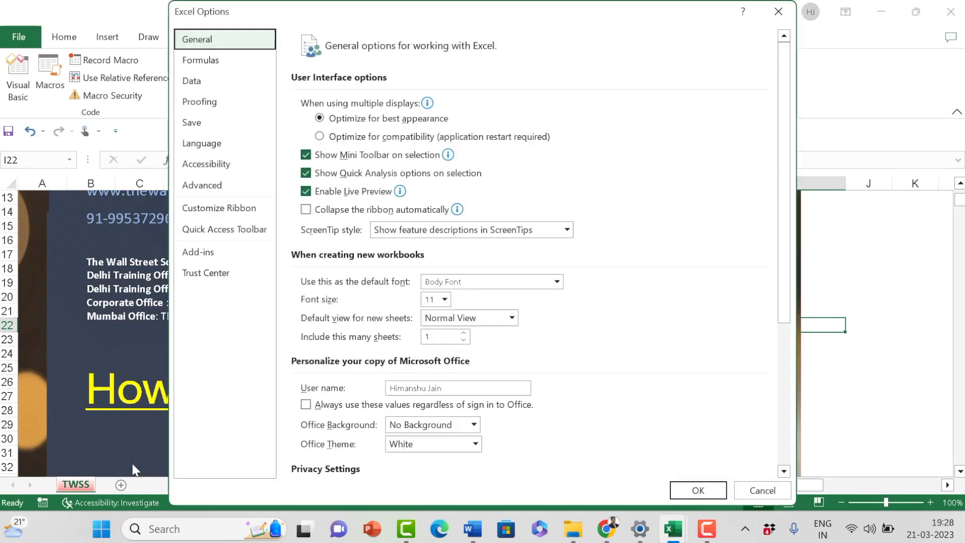
pyautogui.click(224, 216)
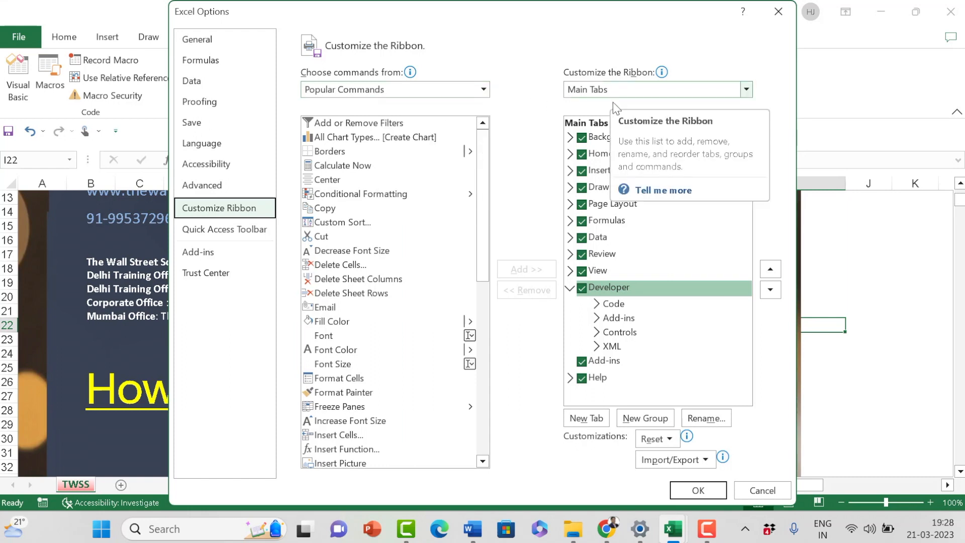
pyautogui.click(582, 289)
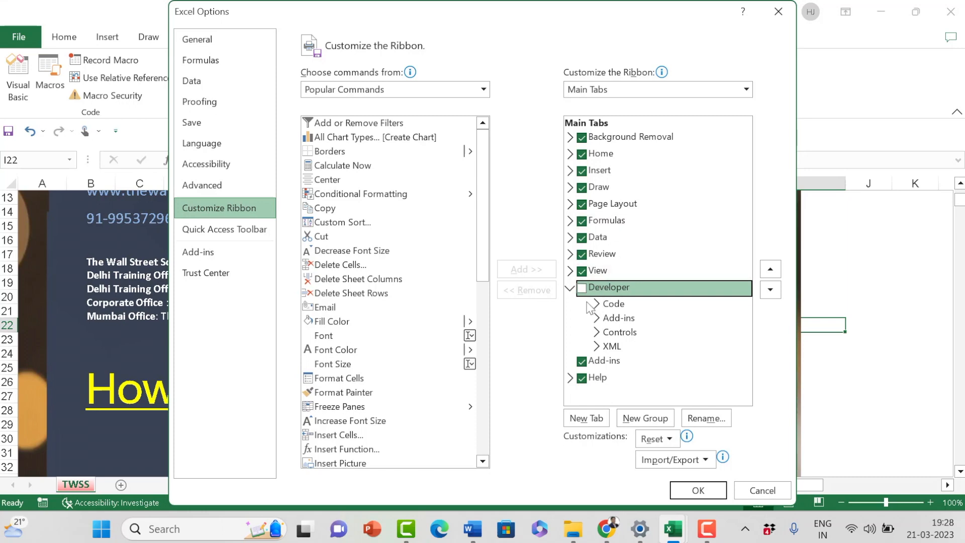
pyautogui.click(713, 496)
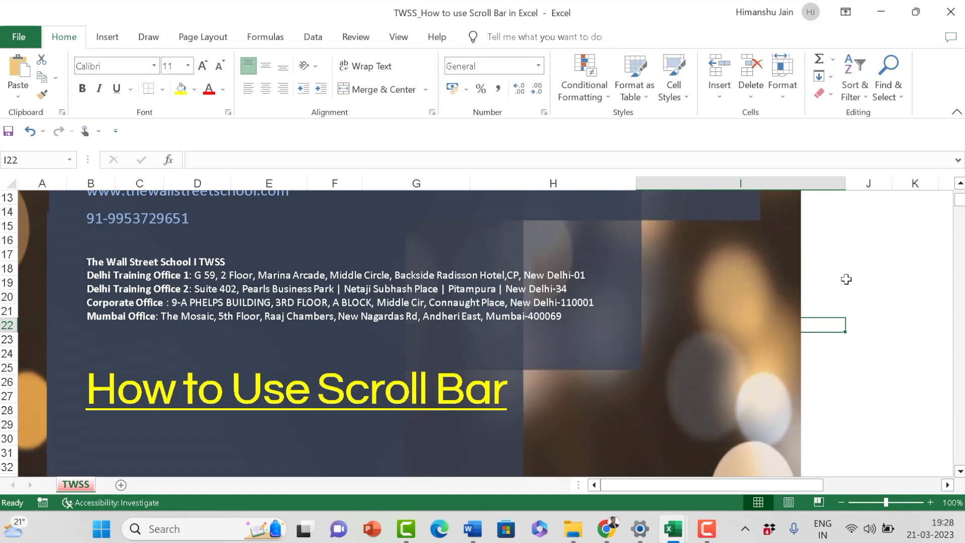
# Step: Enable the Developer tab among the main tabs in the ribbon customization options
pyautogui.click(18, 37)
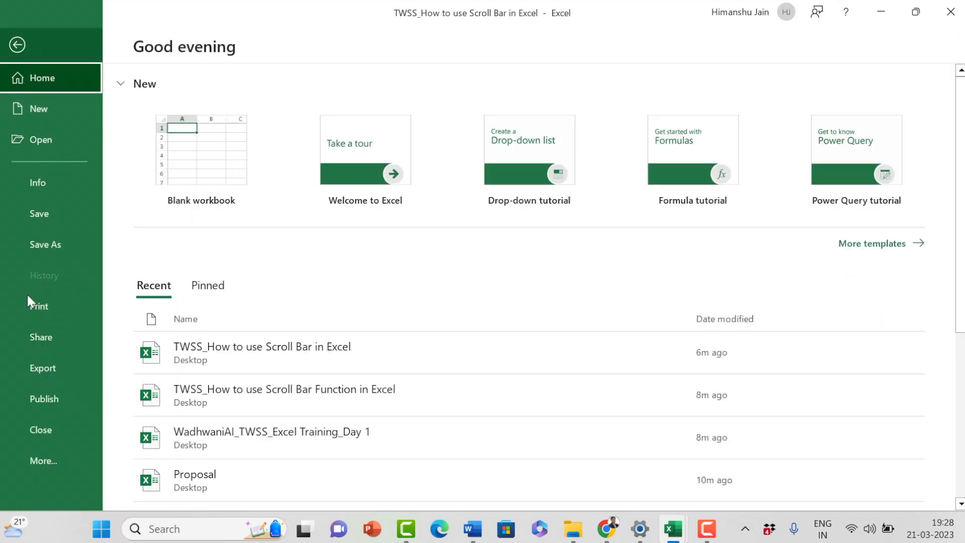
pyautogui.click(62, 460)
pyautogui.click(140, 460)
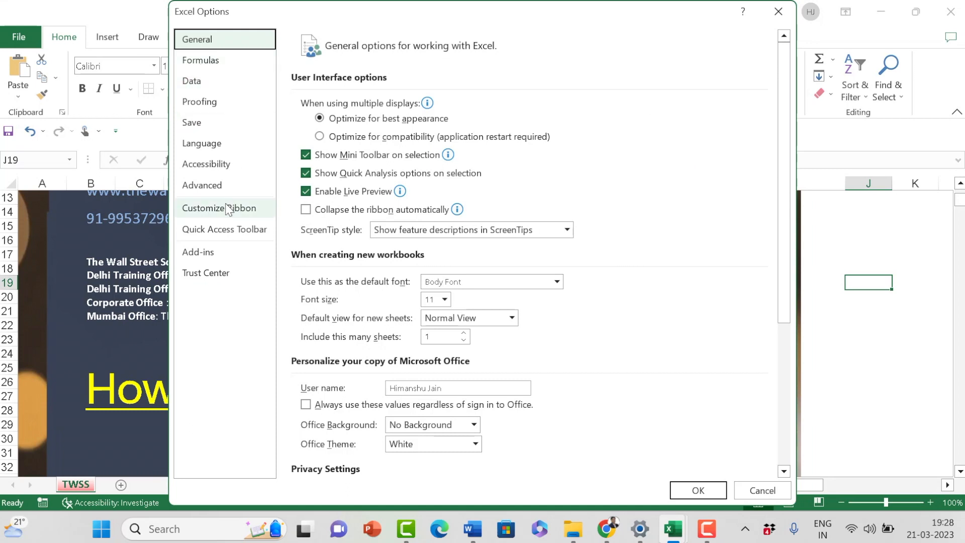
pyautogui.click(227, 208)
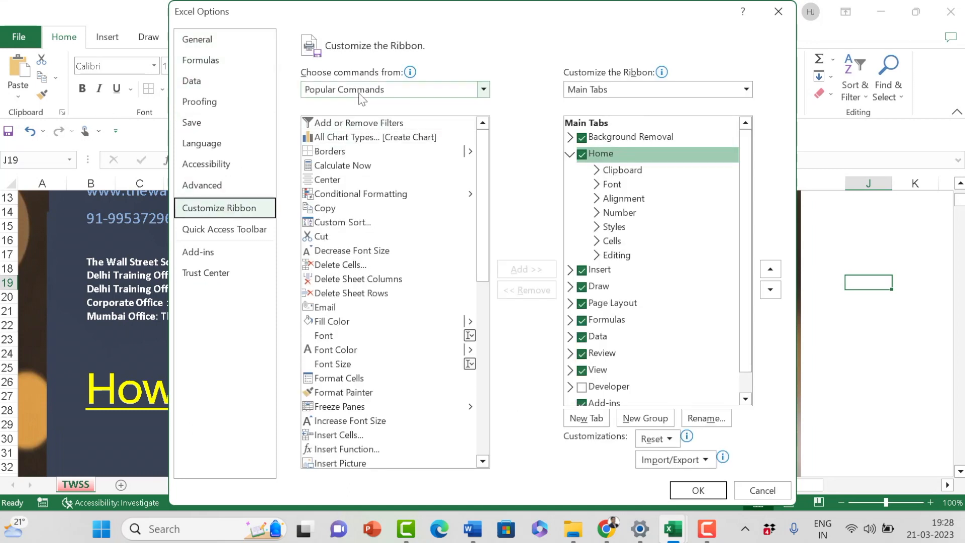
pyautogui.click(581, 386)
pyautogui.click(697, 490)
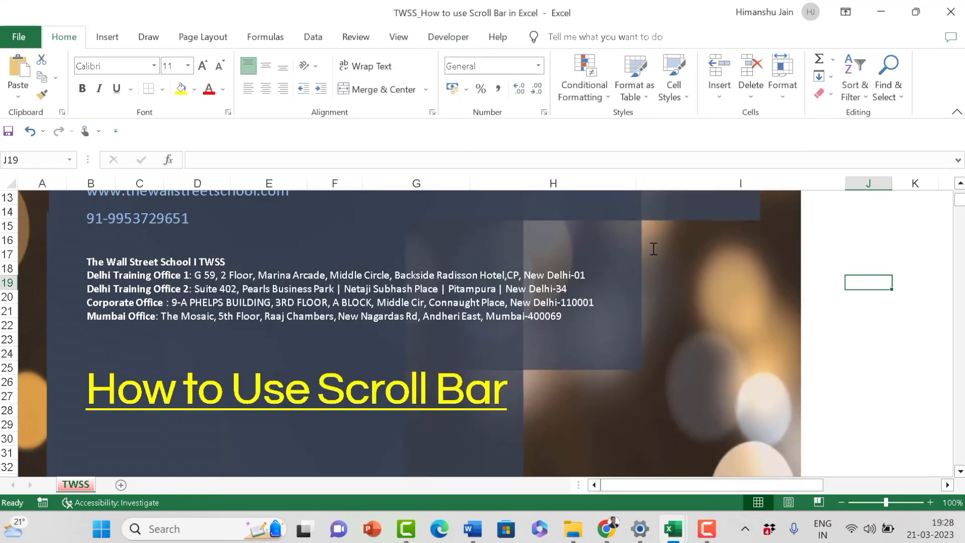
# Step: Show the form controls and ActiveX controls available for insertion on the worksheet
pyautogui.click(847, 316)
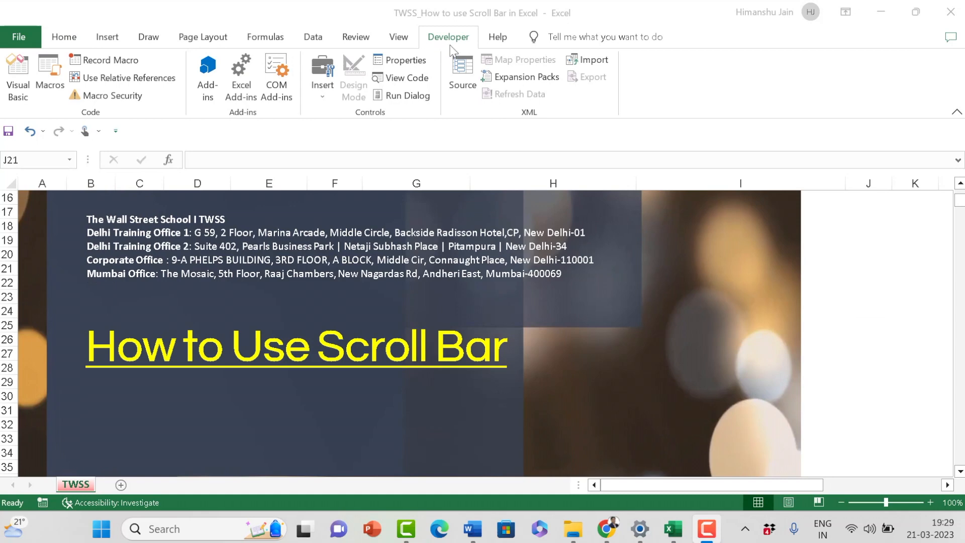
pyautogui.click(325, 99)
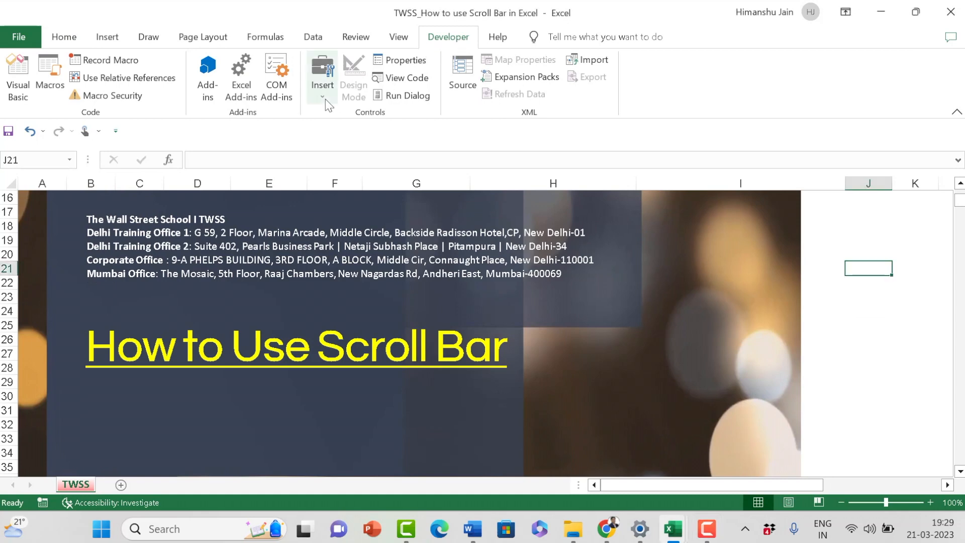
pyautogui.click(324, 99)
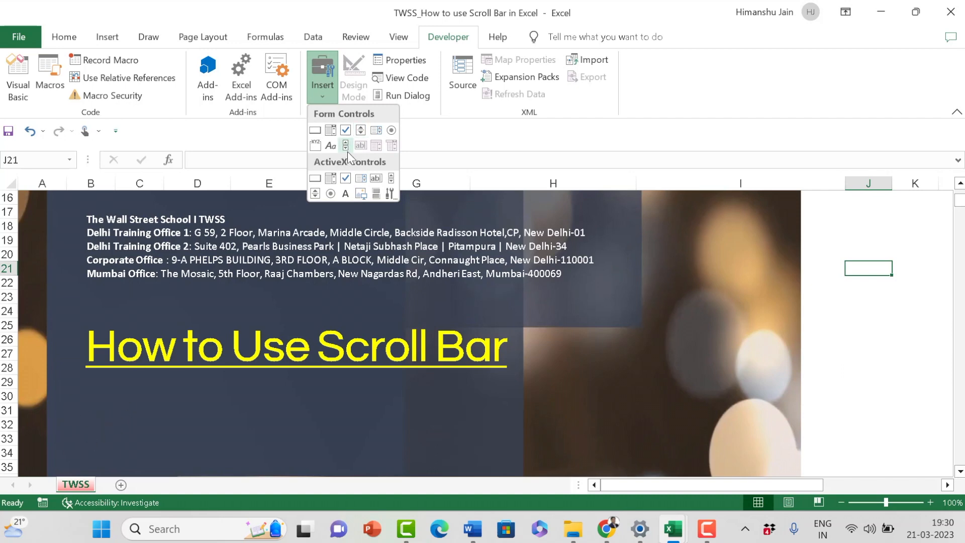
# Step: Add a new worksheet and rename it EMI Calculation
pyautogui.click(122, 485)
pyautogui.doubleClick(123, 485)
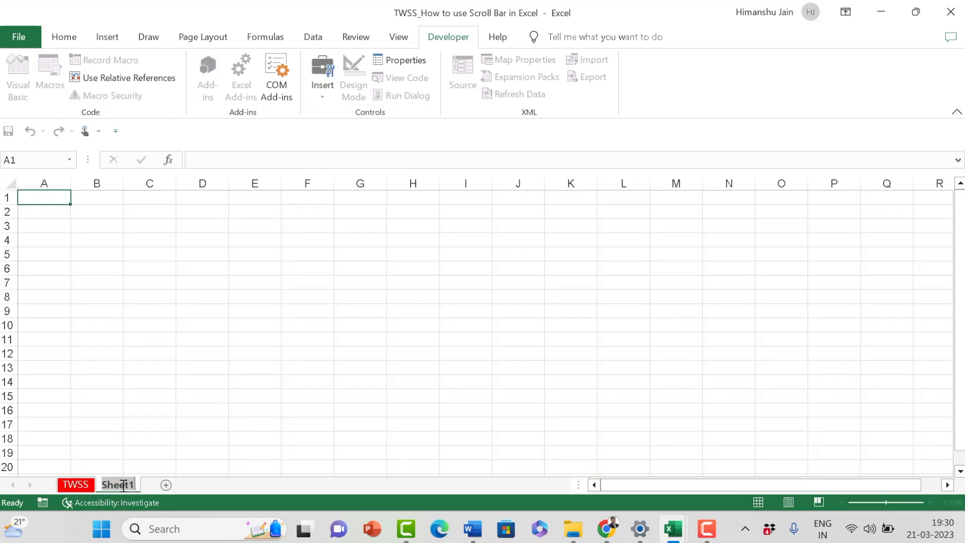
pyautogui.write('EMI Calcualt')
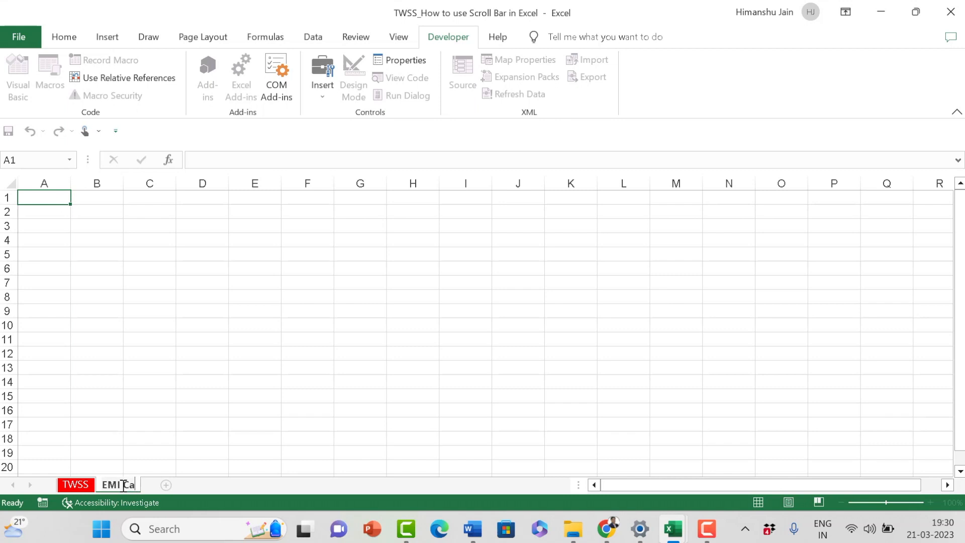
pyautogui.press('BackSpace')
pyautogui.press('BackSpace')
pyautogui.press('BackSpace')
pyautogui.write('lation')
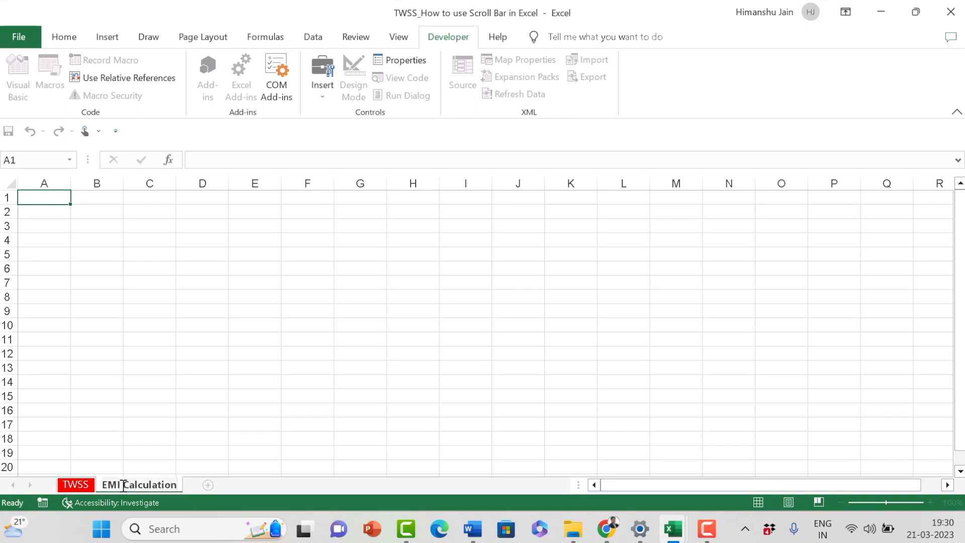
pyautogui.click(315, 296)
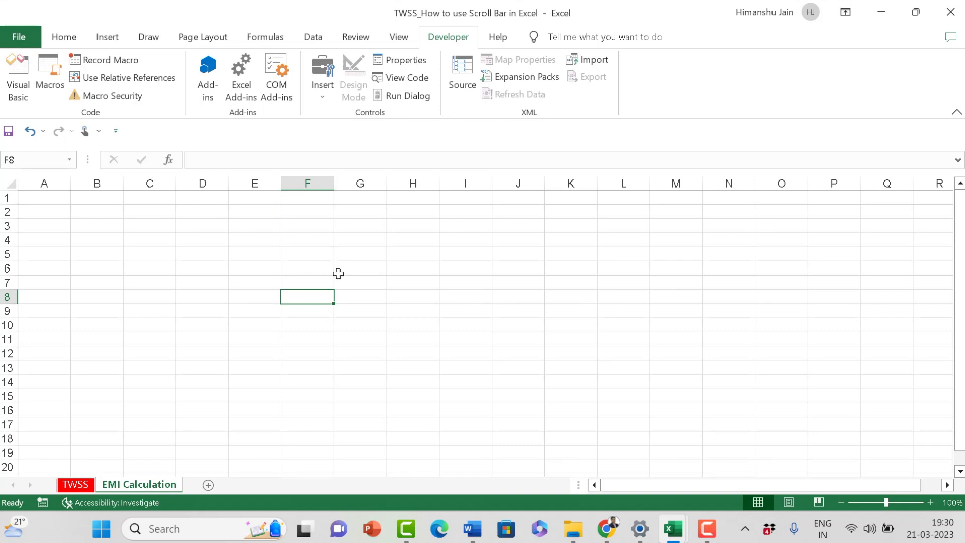
# Step: Enter the label Loan Amount in cell F6
pyautogui.click(308, 269)
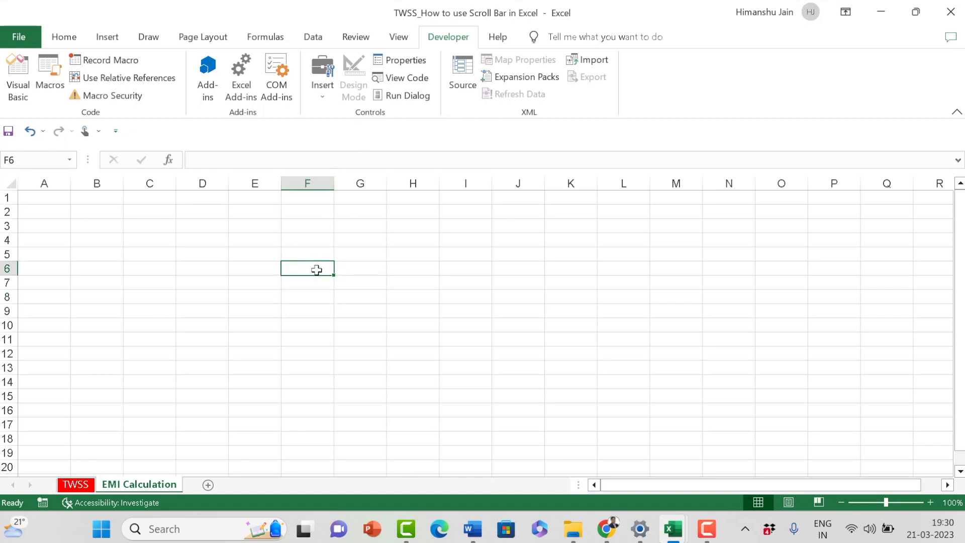
pyautogui.write('Loam Am')
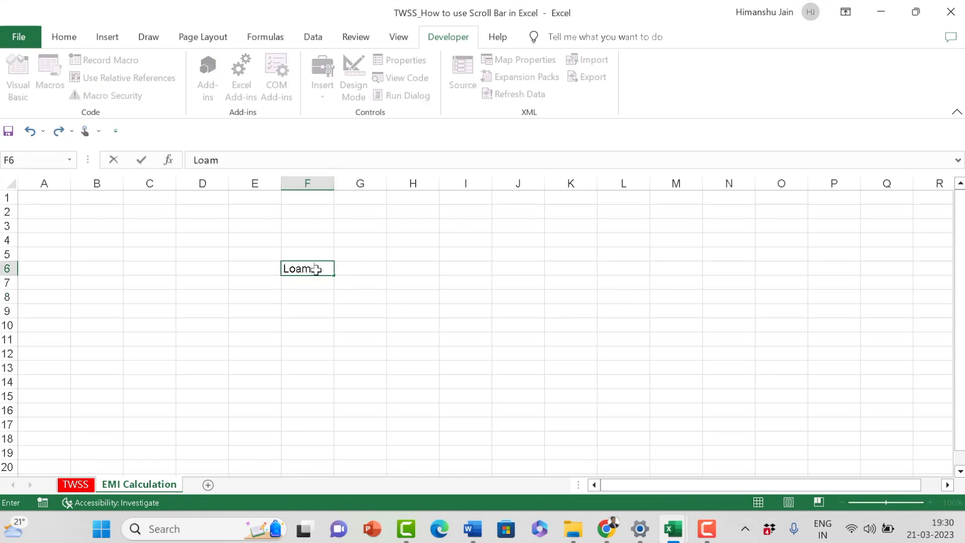
pyautogui.press('BackSpace')
pyautogui.press('BackSpace')
pyautogui.press('BackSpace')
pyautogui.press('BackSpace')
pyautogui.write('n Maou')
pyautogui.press('BackSpace')
pyautogui.press('BackSpace')
pyautogui.press('BackSpace')
pyautogui.press('BackSpace')
pyautogui.write('Amount')
pyautogui.press('Return')
# Step: Enter 500000 as the loan amount in cell H6
pyautogui.press('Up')
pyautogui.press('Right')
pyautogui.press('Right')
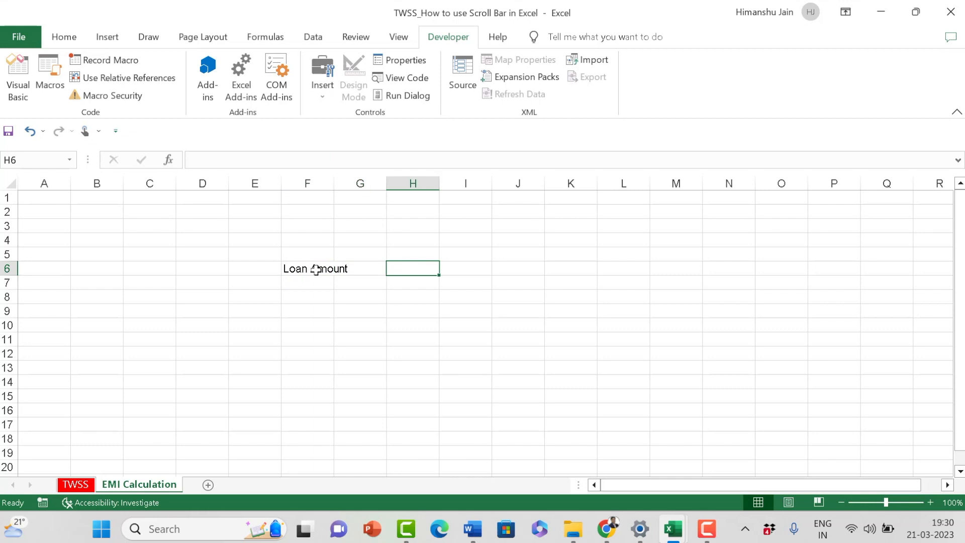
pyautogui.write('500000')
pyautogui.press('Return')
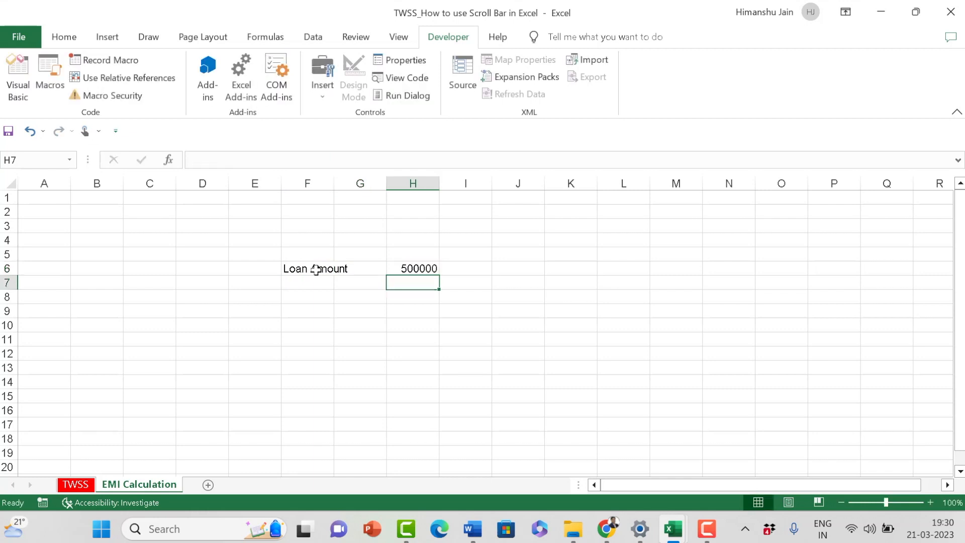
# Step: Enter the label Rate of Interest in cell F7, below the loan amount label
pyautogui.press('Left')
pyautogui.press('Left')
pyautogui.write('Rate of ')
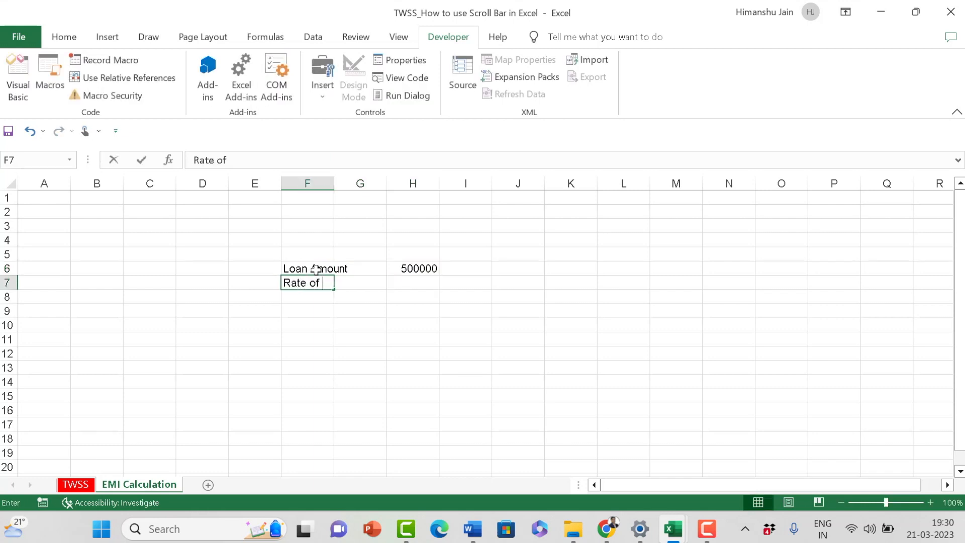
pyautogui.write('Interest')
pyautogui.press('BackSpace')
pyautogui.press('BackSpace')
pyautogui.press('BackSpace')
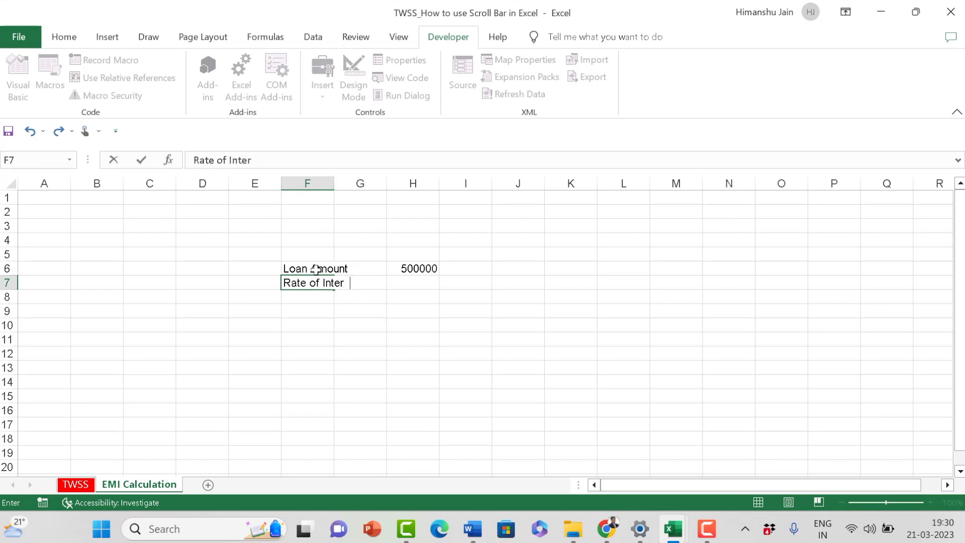
pyautogui.write('est')
pyautogui.press('Return')
# Step: Enter 12% as the rate of interest in cell H7
pyautogui.press('Up')
pyautogui.press('Right')
pyautogui.press('Right')
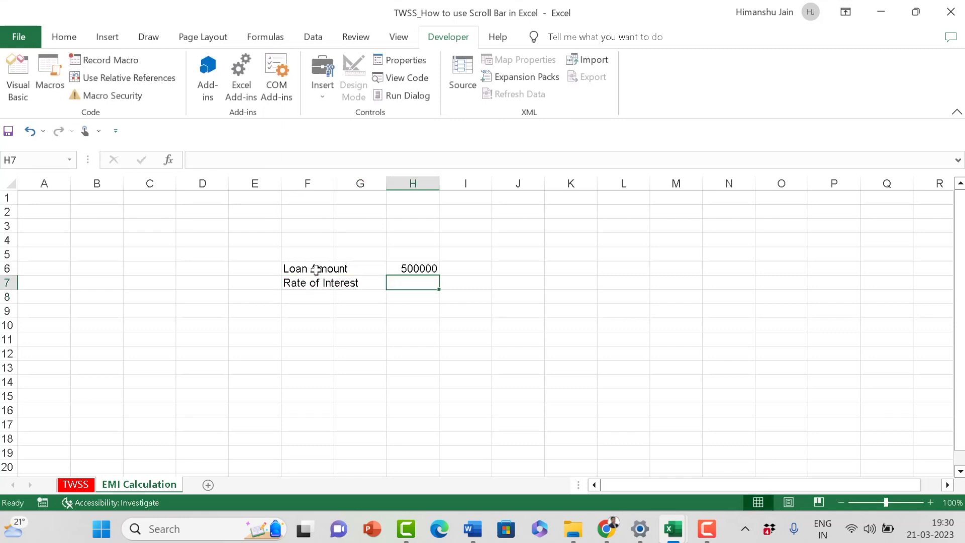
pyautogui.write('12%')
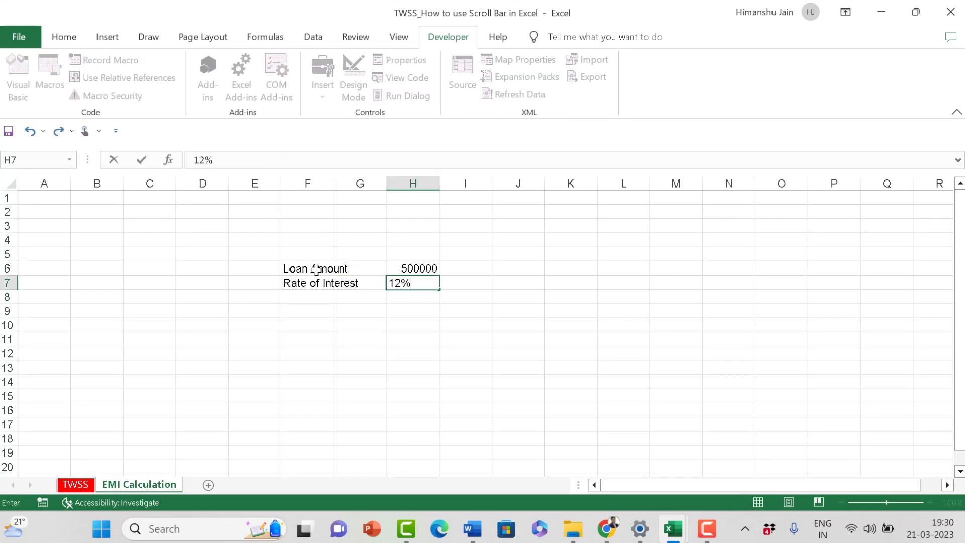
pyautogui.press('Return')
# Step: Enter the label Duration in cell F8 and its value 60 in cell H8
pyautogui.press('Left')
pyautogui.press('Left')
pyautogui.write('Duar')
pyautogui.press('BackSpace')
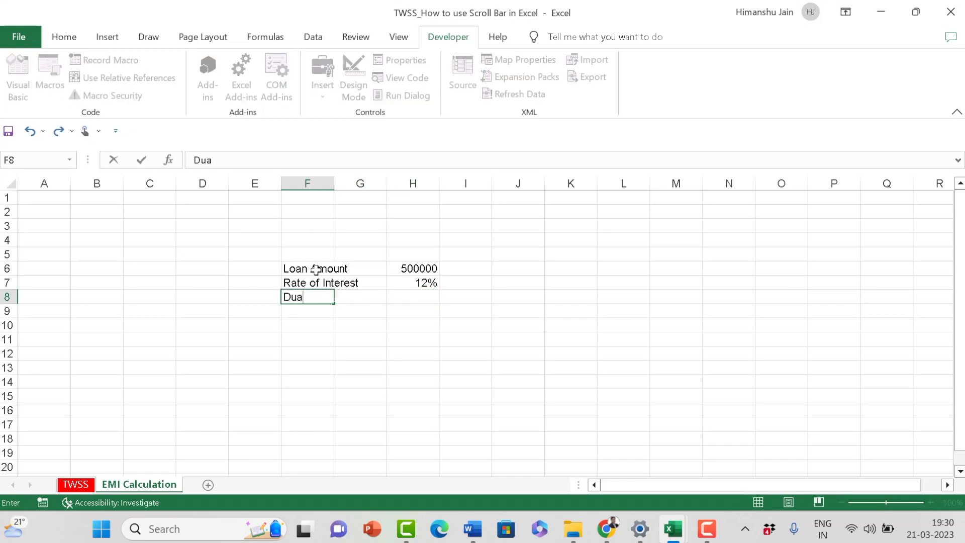
pyautogui.write('ration')
pyautogui.press('Return')
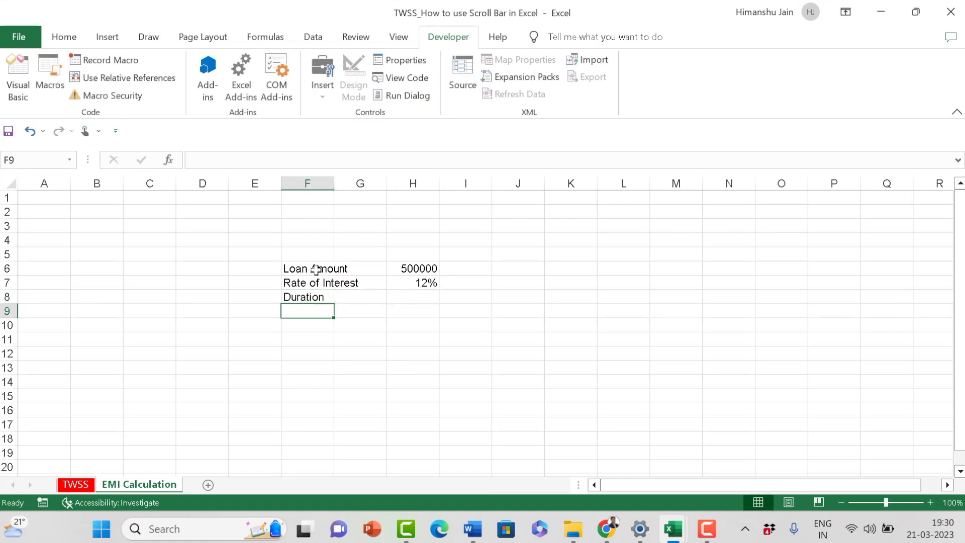
pyautogui.press('Up')
pyautogui.press('Right')
pyautogui.press('Right')
pyautogui.write('60')
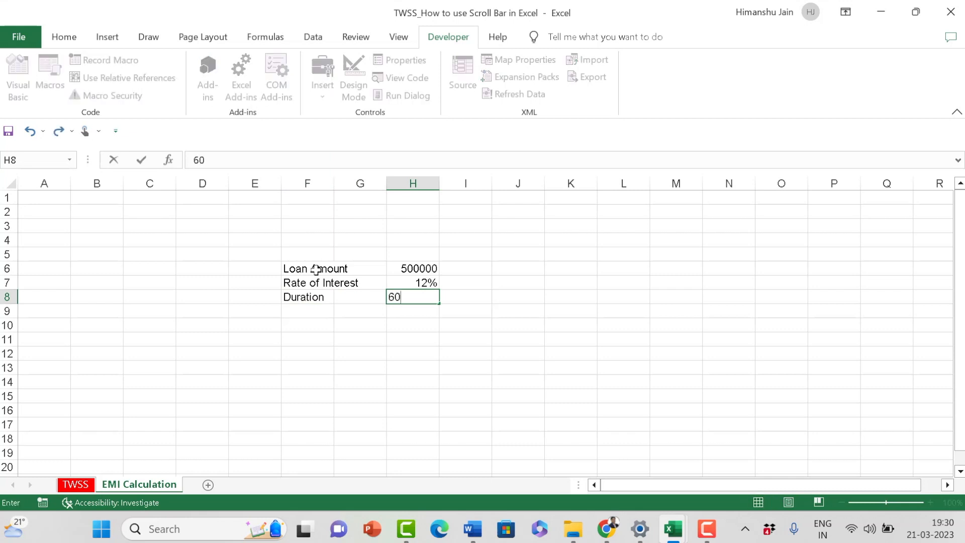
pyautogui.press('Return')
# Step: Enter the label EMI in cell F9, below the duration label
pyautogui.press('Left')
pyautogui.press('Left')
pyautogui.write('EMI')
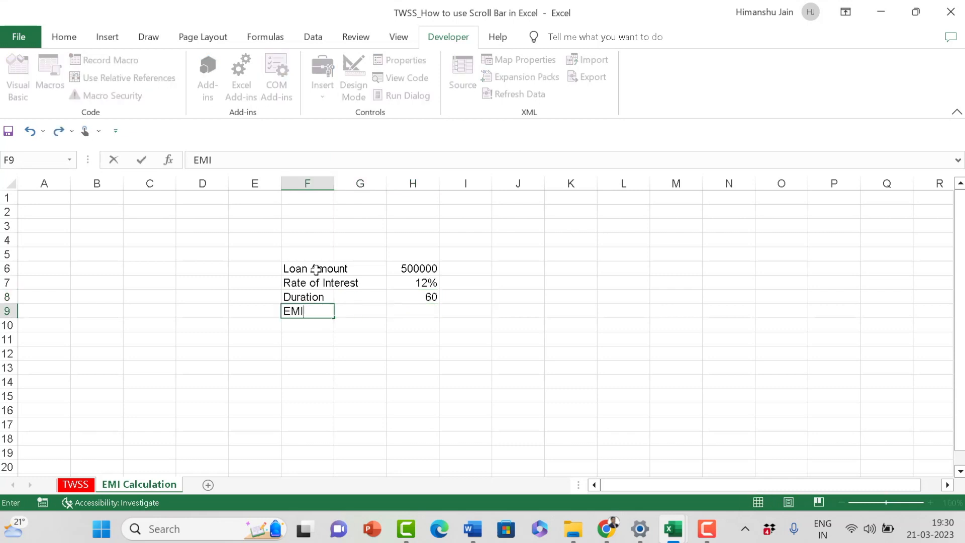
pyautogui.press('Return')
# Step: Start a PMT formula in cell H9 with the monthly rate H7/12 as its first argument
pyautogui.press('Up')
pyautogui.press('Right')
pyautogui.press('Right')
pyautogui.press('Right')
pyautogui.press('Left')
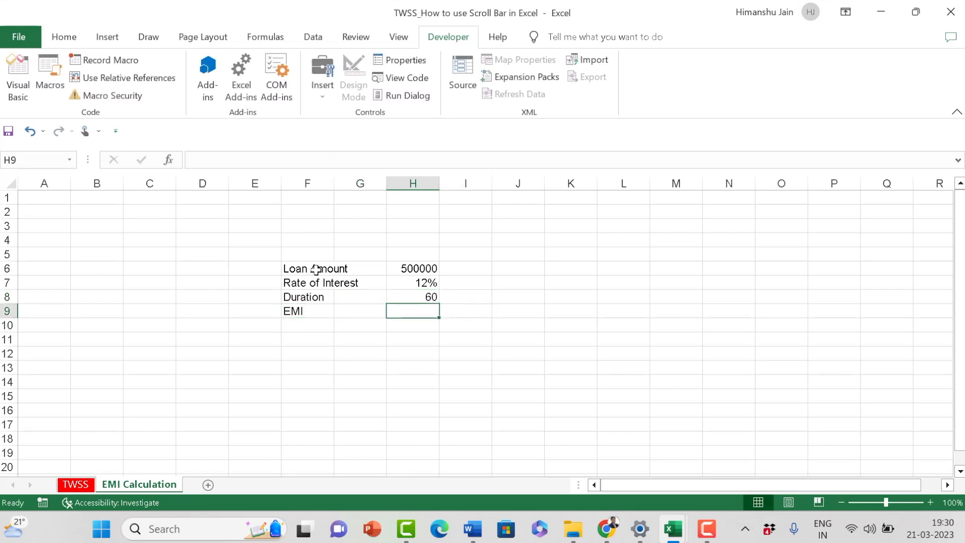
pyautogui.write('=')
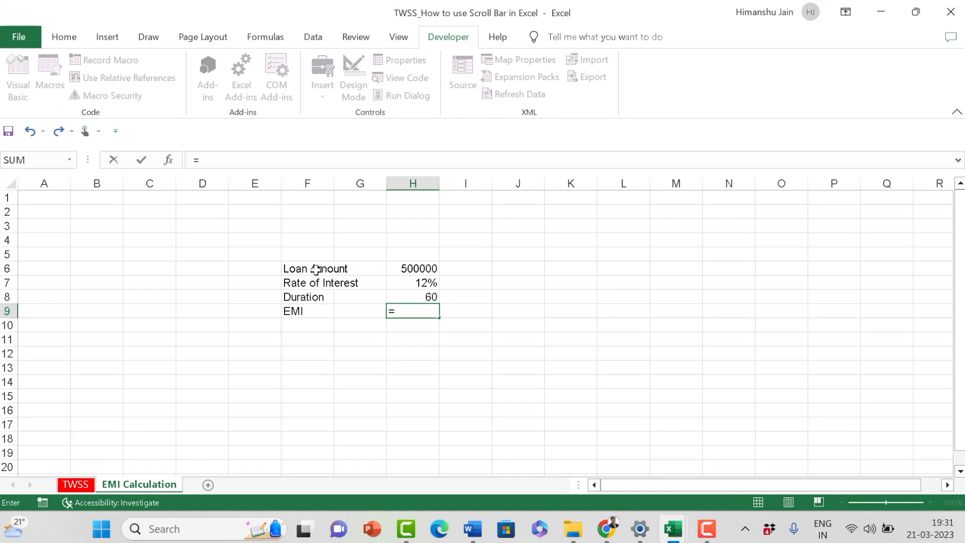
pyautogui.write('pmt')
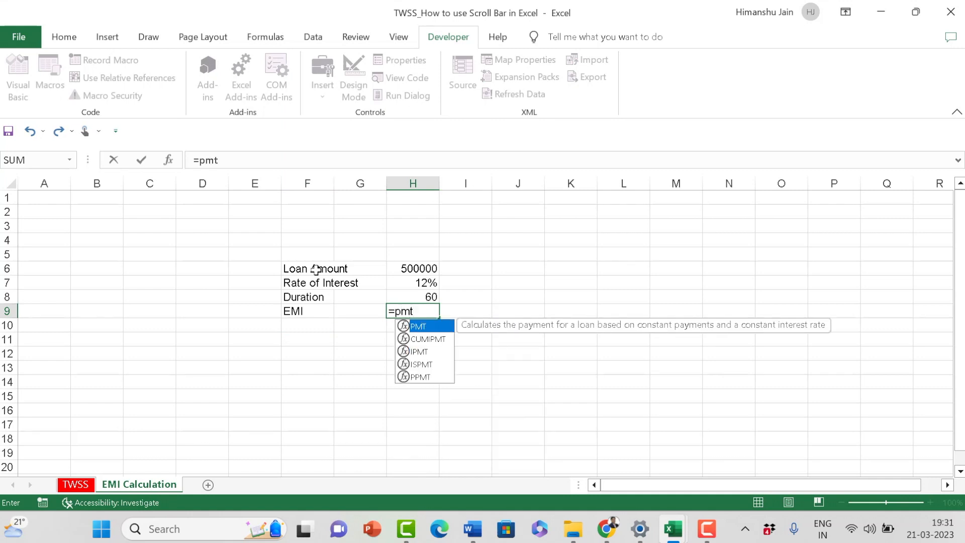
pyautogui.write('(')
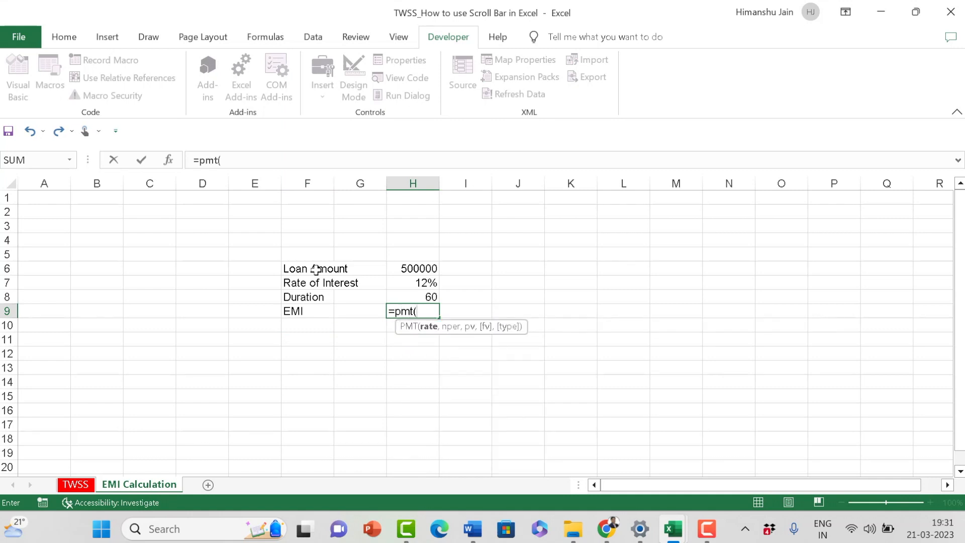
pyautogui.press('Up')
pyautogui.press('Up')
pyautogui.press('Left')
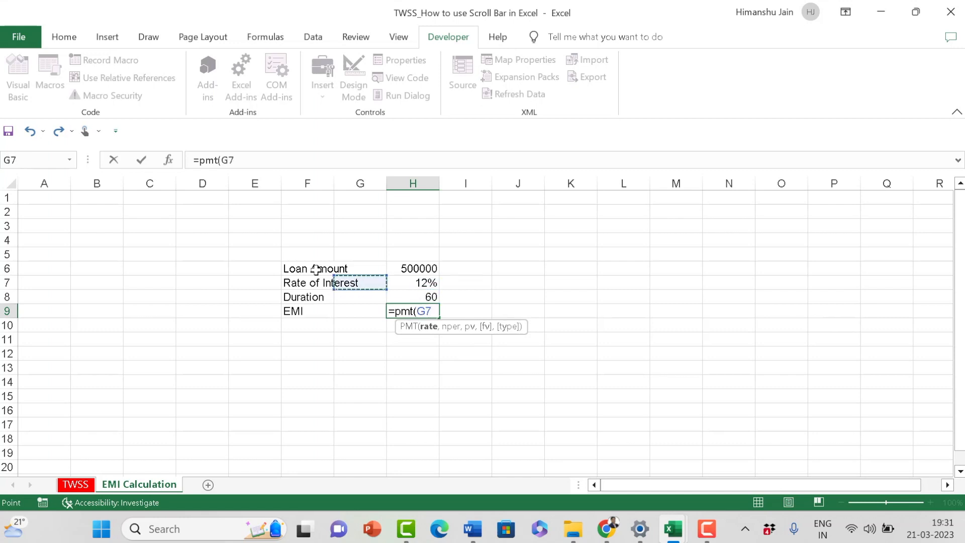
pyautogui.press('Right')
pyautogui.write('/12,')
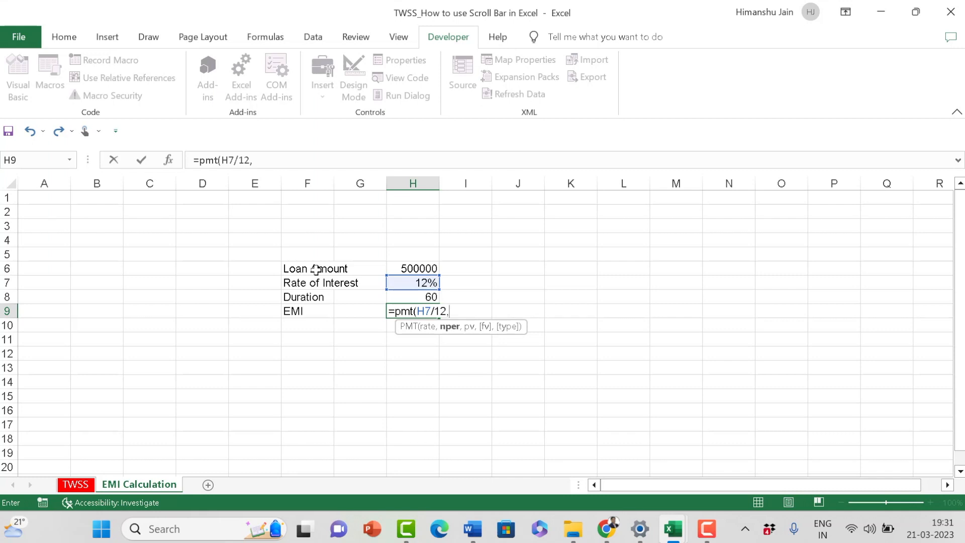
# Step: Add the duration H8 as the number of periods and -H6 as the present value in the PMT formula
pyautogui.press('Up')
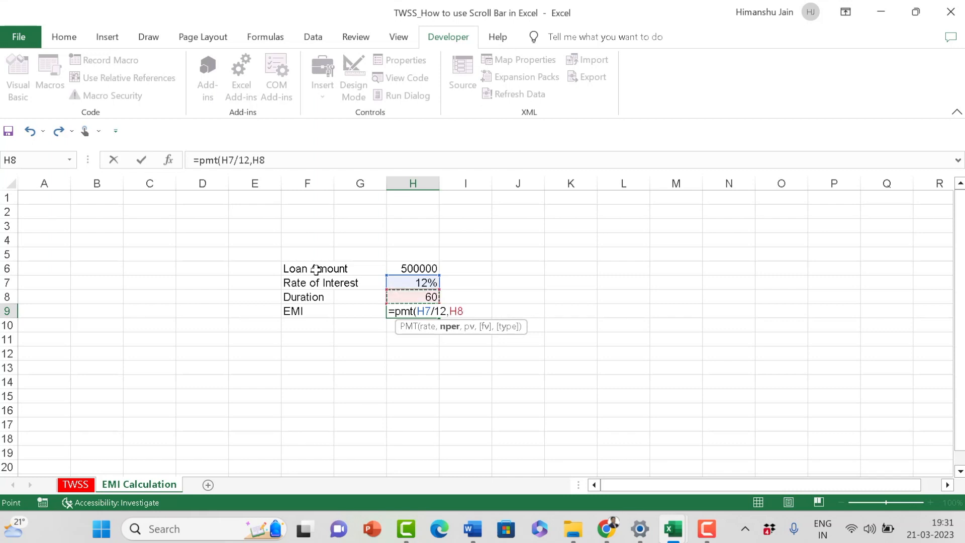
pyautogui.write(',')
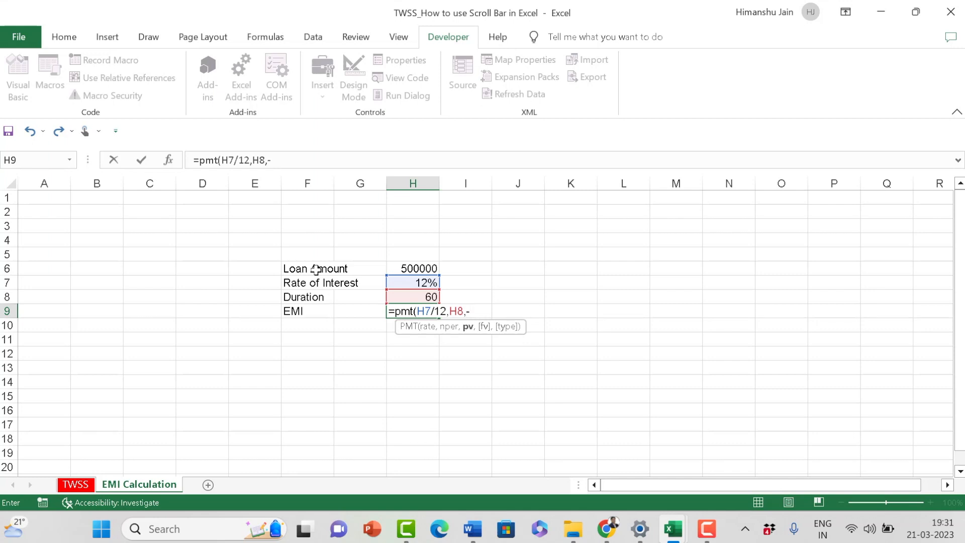
pyautogui.write('-')
pyautogui.press('Up')
pyautogui.press('Up')
pyautogui.press('Up')
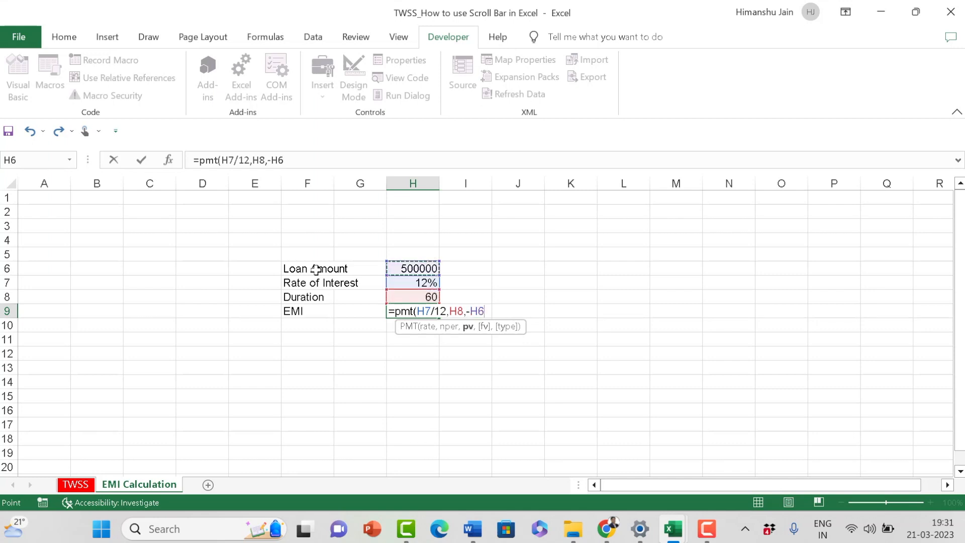
# Step: Complete the PMT formula with a future value of 0 and payment type 0, and enter it
pyautogui.write(',')
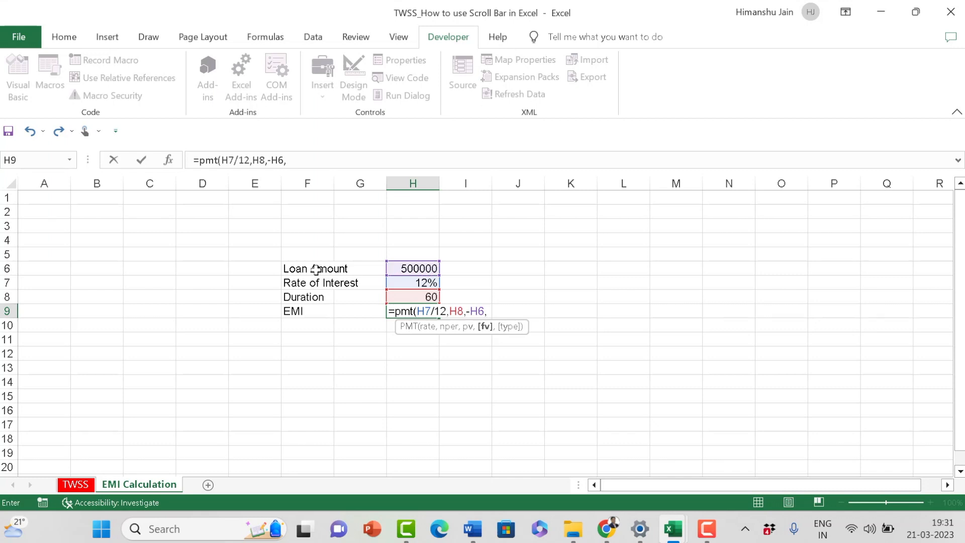
pyautogui.write('0,')
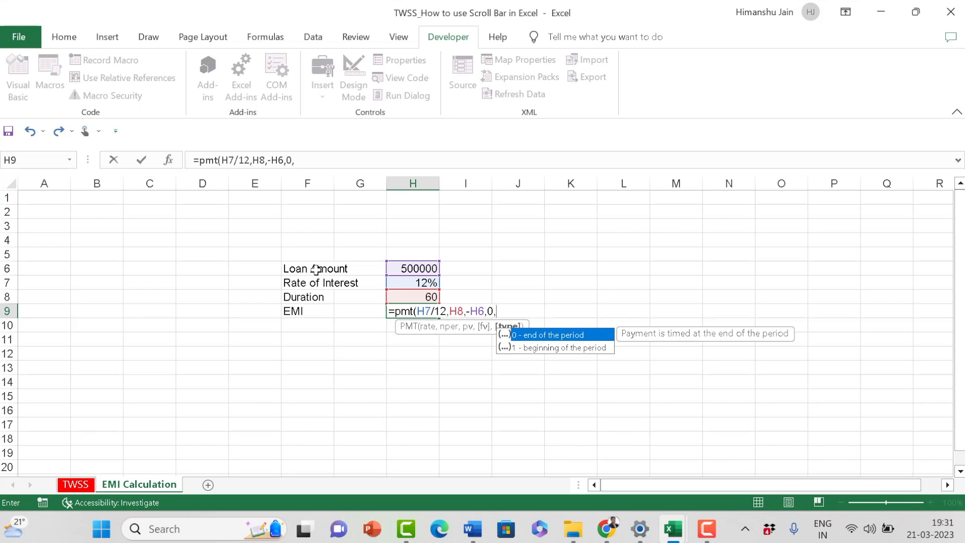
pyautogui.write('0)')
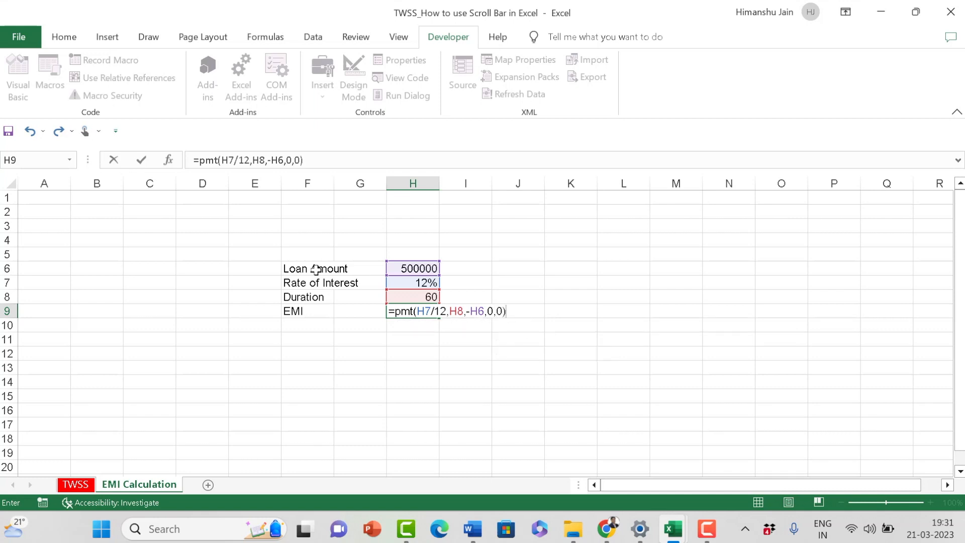
pyautogui.press('Return')
pyautogui.press('Up')
pyautogui.press('Left')
pyautogui.press('Left')
pyautogui.press('Left')
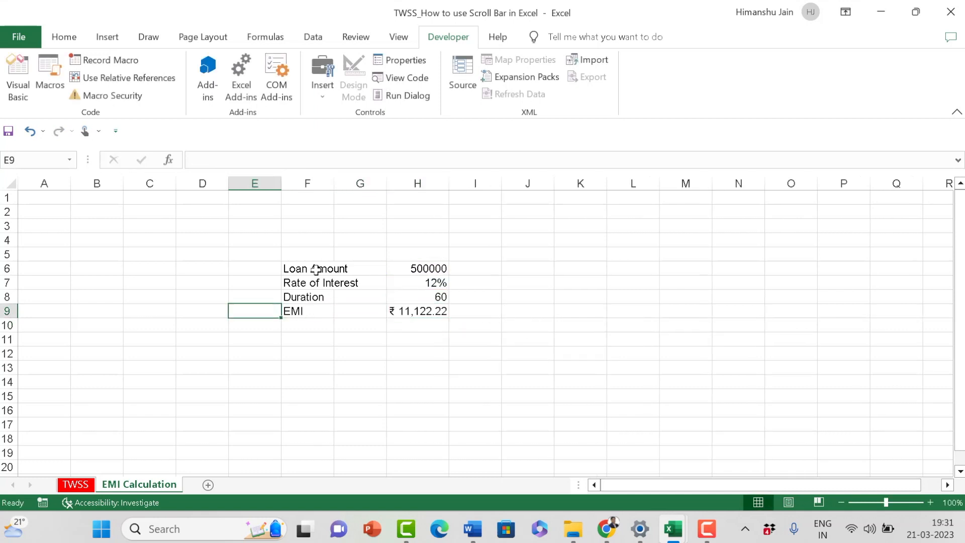
pyautogui.press('Right')
pyautogui.press('Right')
pyautogui.press('Right')
pyautogui.press('Left')
pyautogui.press('Left')
pyautogui.hotkey('shift', 'Right')
pyautogui.hotkey('shift', 'Right')
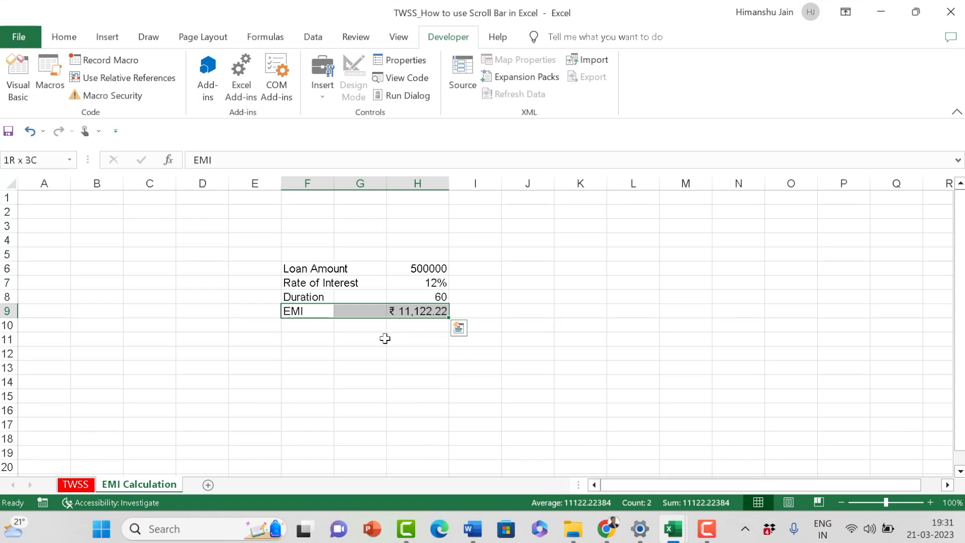
pyautogui.click(332, 367)
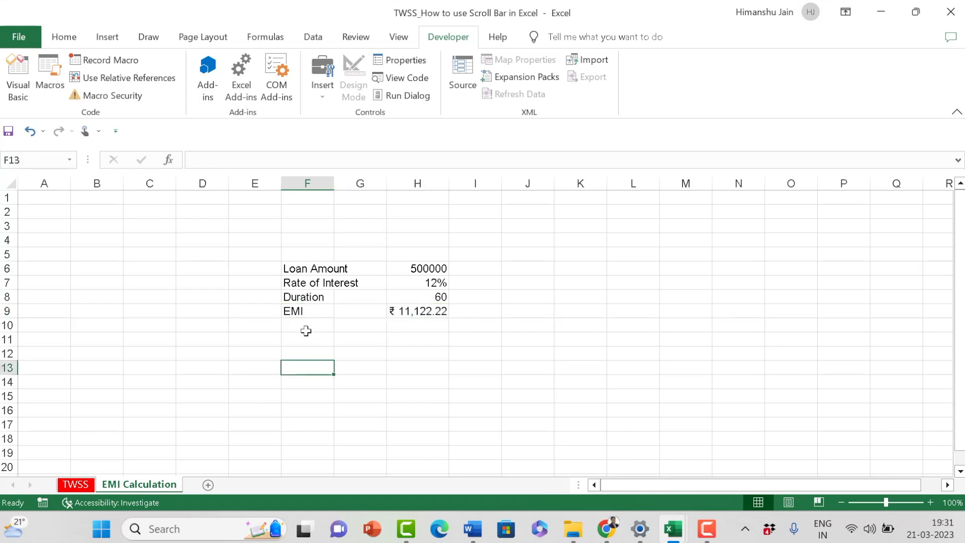
pyautogui.moveTo(309, 312); pyautogui.dragTo(424, 328)
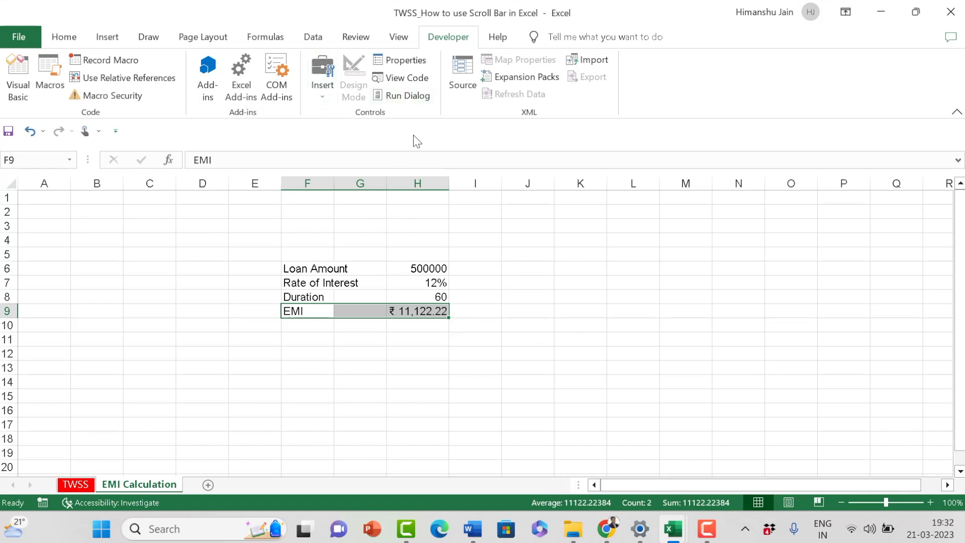
pyautogui.click(365, 410)
# Step: Make the EMI row F9:H9 bold and add a top and bottom border to it
pyautogui.moveTo(294, 309); pyautogui.dragTo(425, 308)
pyautogui.hotkey('ctrl', 'b')
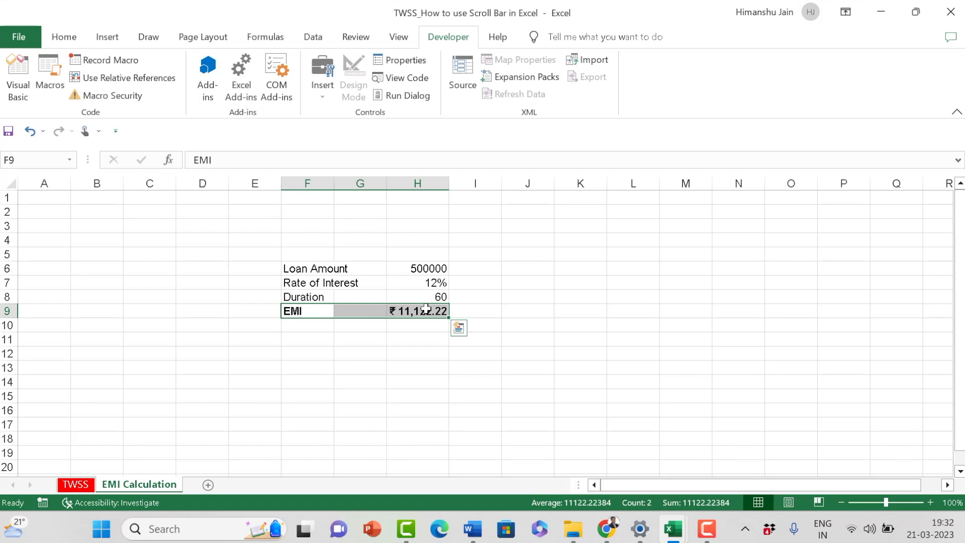
pyautogui.press('alt')
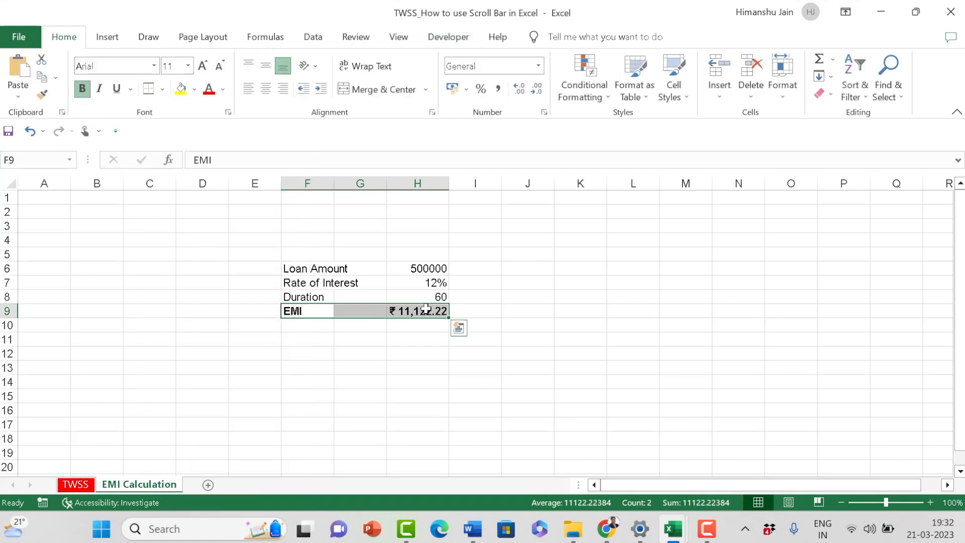
pyautogui.click(392, 382)
pyautogui.click(427, 310)
pyautogui.click(431, 297)
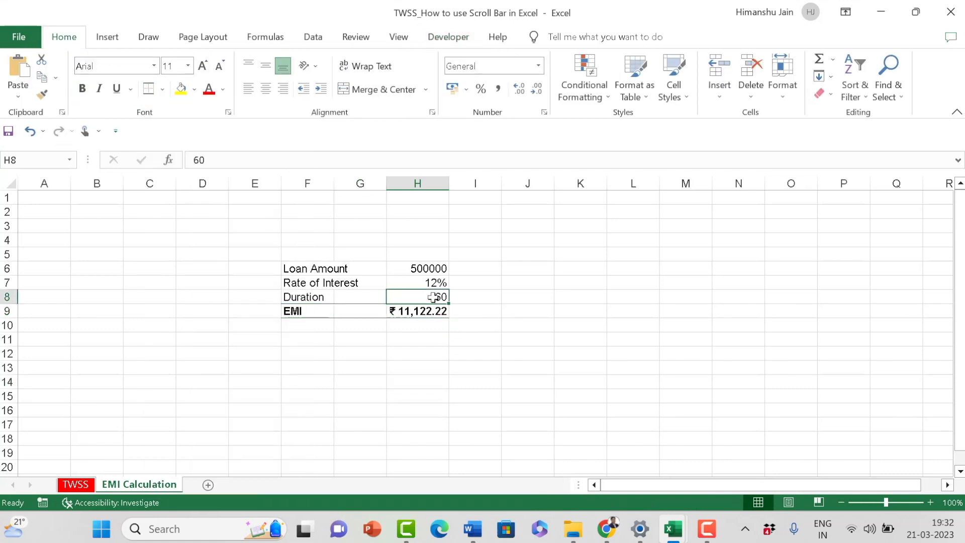
pyautogui.click(486, 311)
pyautogui.click(411, 370)
pyautogui.moveTo(321, 311); pyautogui.dragTo(431, 312)
pyautogui.click(415, 382)
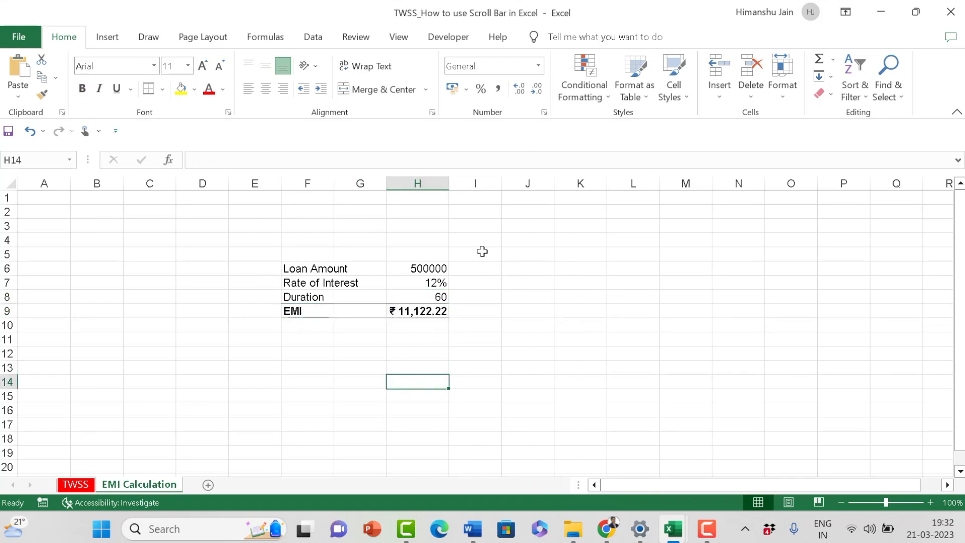
pyautogui.moveTo(310, 232); pyautogui.dragTo(480, 369)
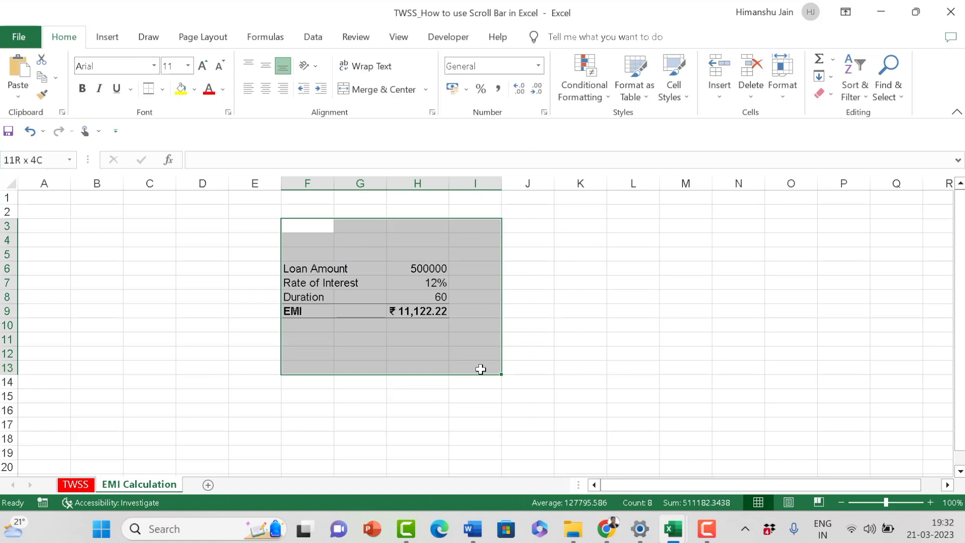
pyautogui.click(613, 284)
pyautogui.click(586, 250)
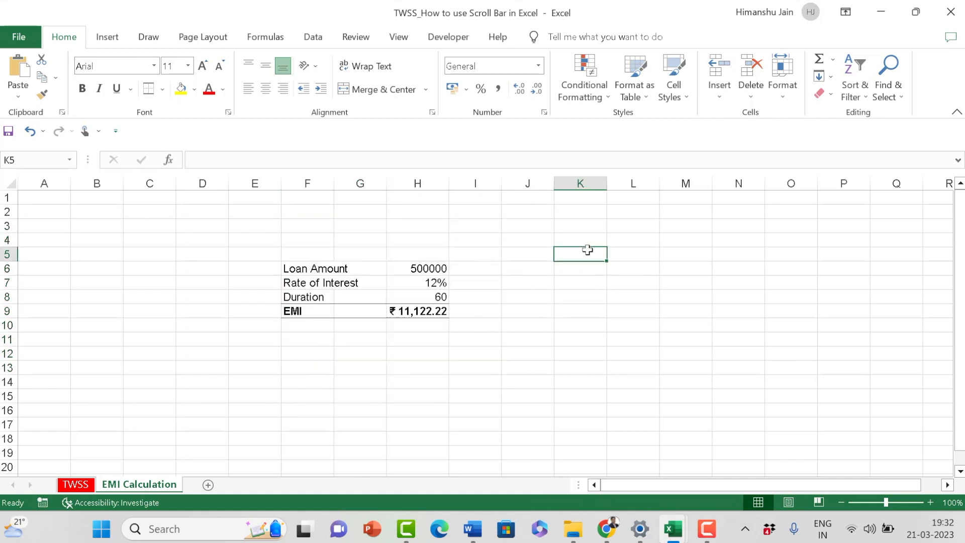
pyautogui.click(528, 285)
pyautogui.click(517, 300)
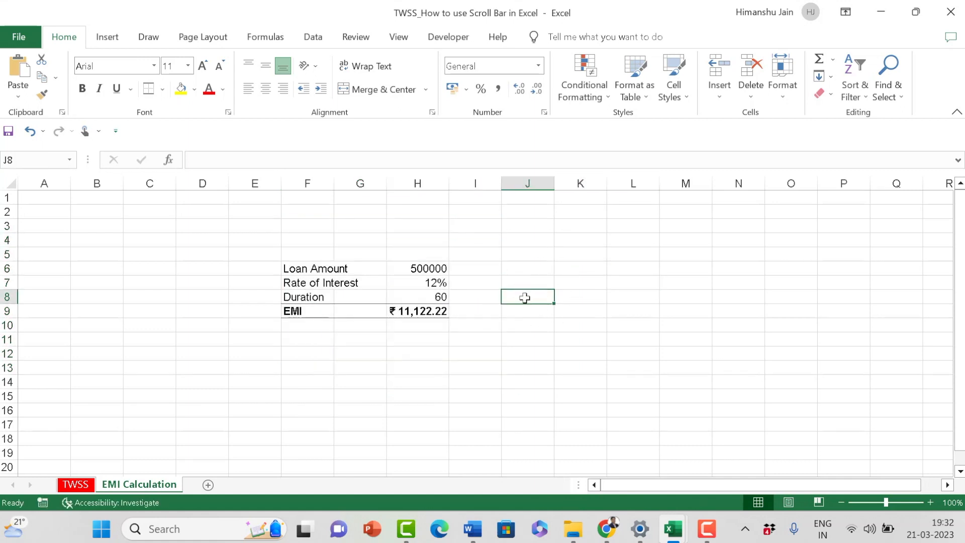
# Step: Insert a horizontal form-control scroll bar across cells J8:K8, beside the Duration row
pyautogui.click(453, 46)
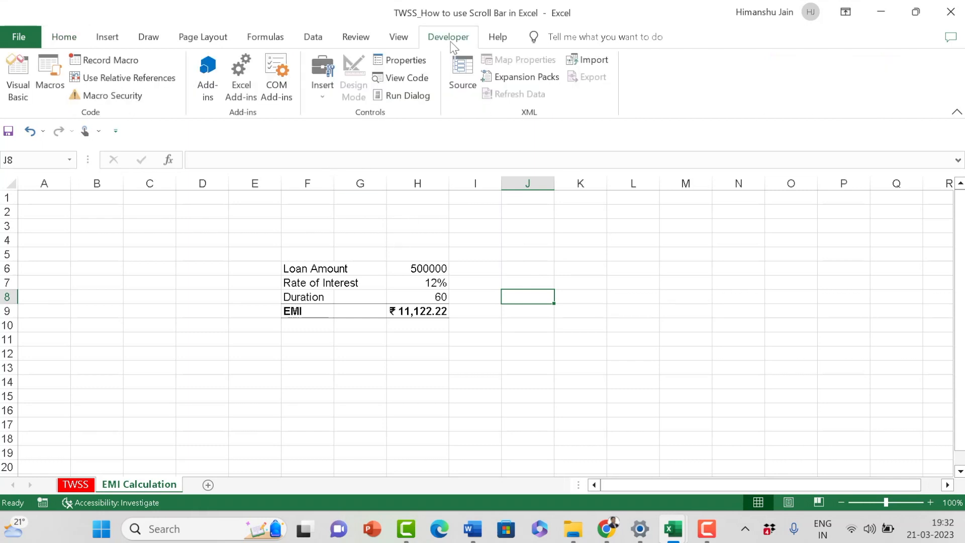
pyautogui.click(322, 98)
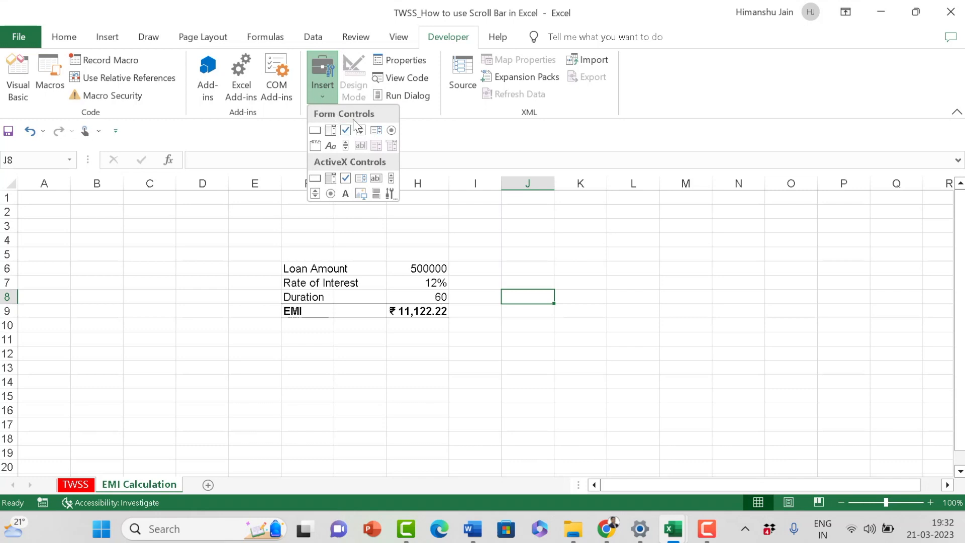
pyautogui.click(346, 145)
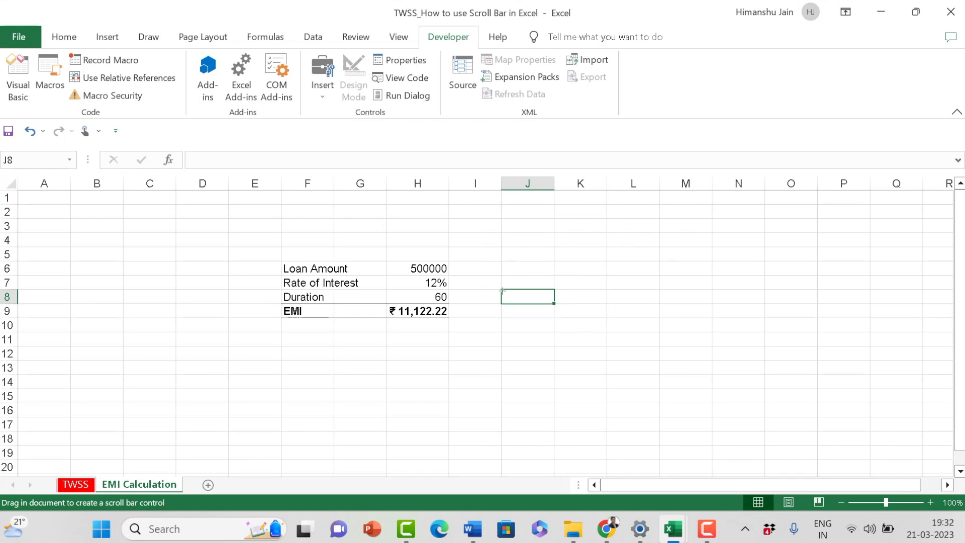
pyautogui.moveTo(501, 289); pyautogui.dragTo(608, 304)
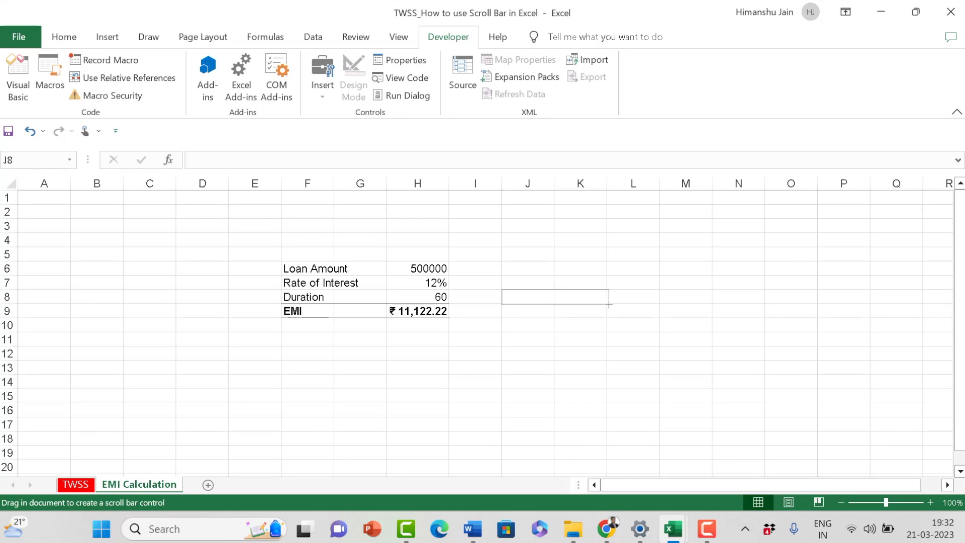
pyautogui.moveTo(608, 305); pyautogui.dragTo(608, 305)
pyautogui.click(543, 340)
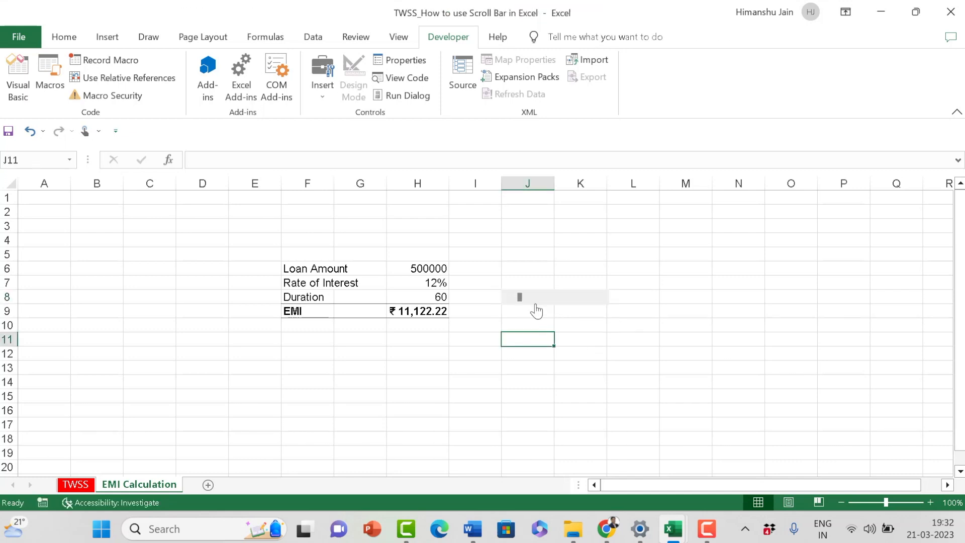
# Step: Try out the Duration row's scroll bar by advancing its slider towards the middle
pyautogui.click(555, 298)
pyautogui.click(556, 298)
pyautogui.click(567, 300)
pyautogui.click(584, 299)
# Step: Insert a second form-control scroll bar across cells J7:K7, beside the Rate of Interest row, and deselect it
pyautogui.click(321, 96)
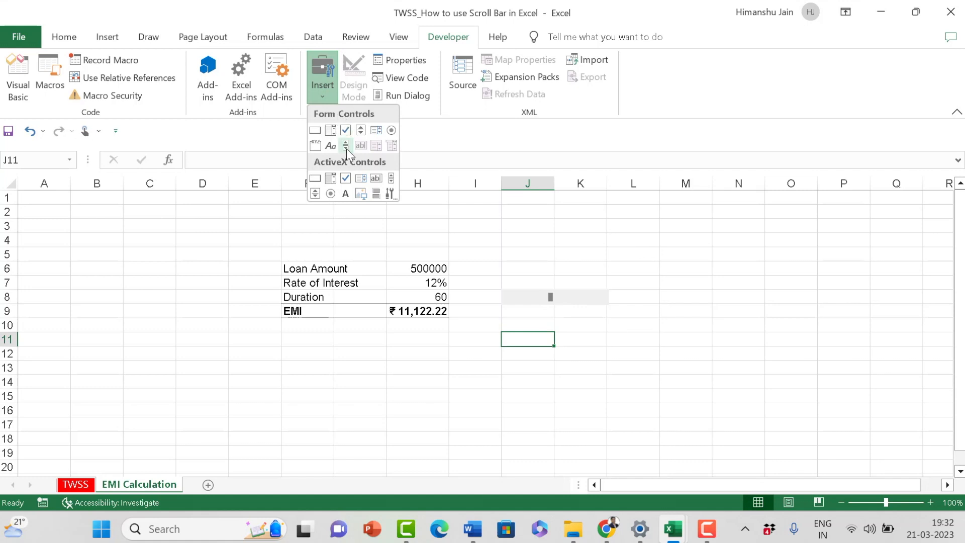
pyautogui.click(344, 147)
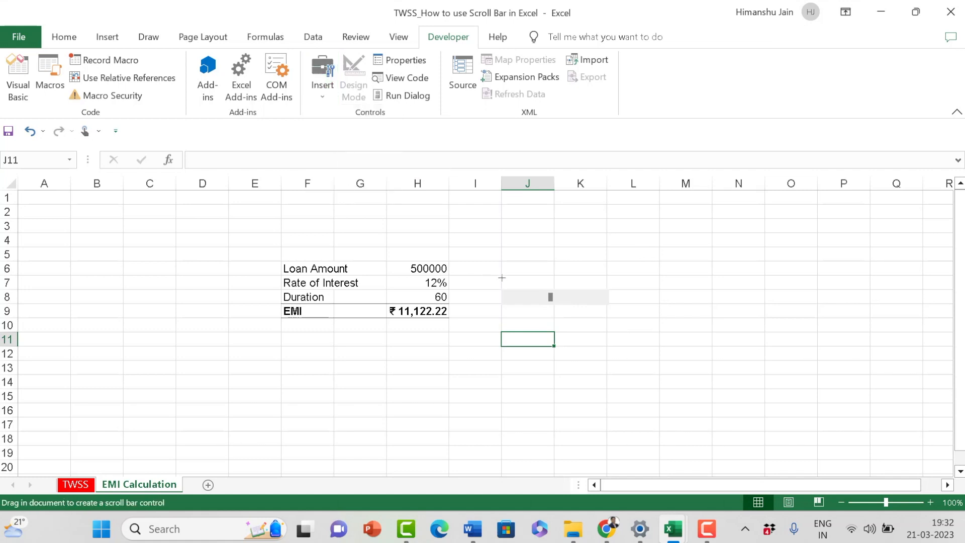
pyautogui.moveTo(502, 274); pyautogui.dragTo(589, 285)
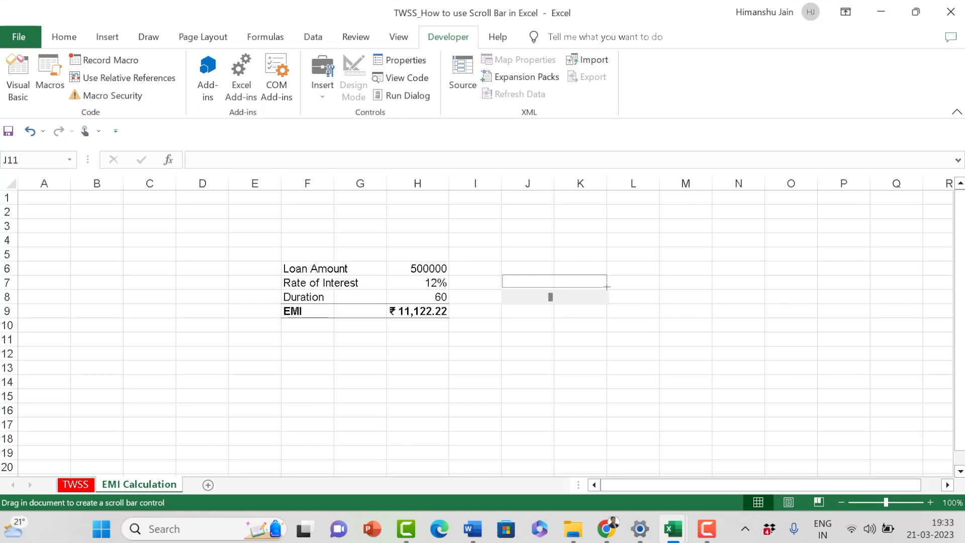
pyautogui.moveTo(607, 286); pyautogui.dragTo(606, 287)
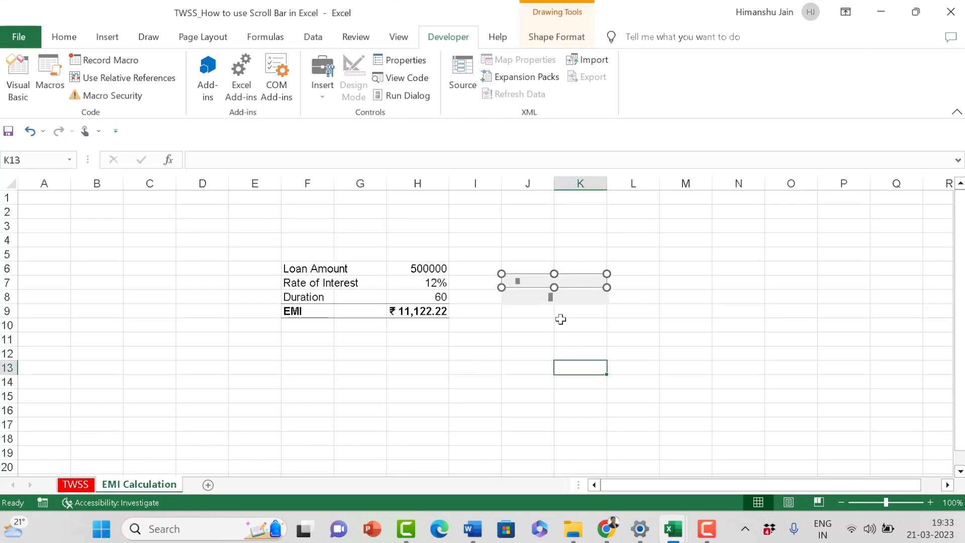
pyautogui.press('Escape')
# Step: Insert a third form-control scroll bar across cells J6:K6, beside the Loan Amount row
pyautogui.click(322, 94)
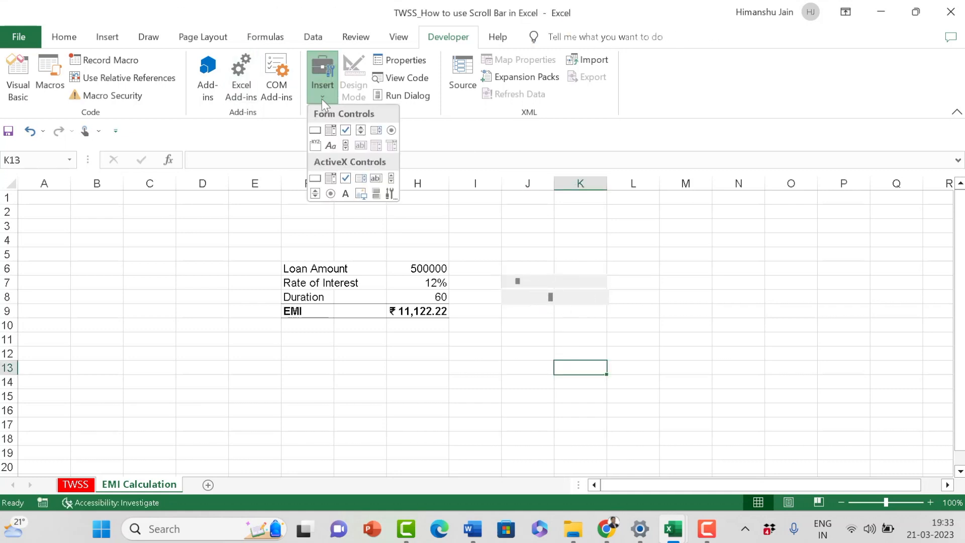
pyautogui.click(345, 145)
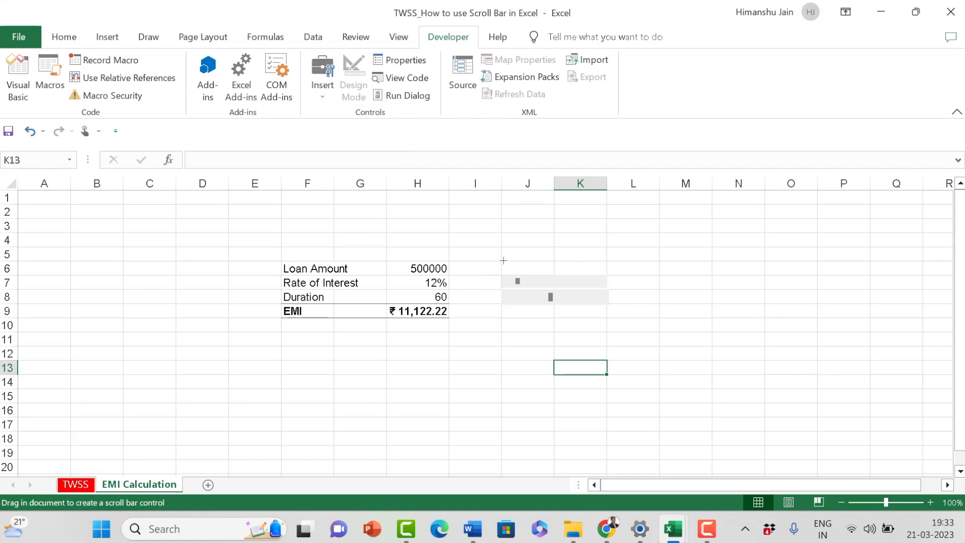
pyautogui.moveTo(504, 260); pyautogui.dragTo(603, 268)
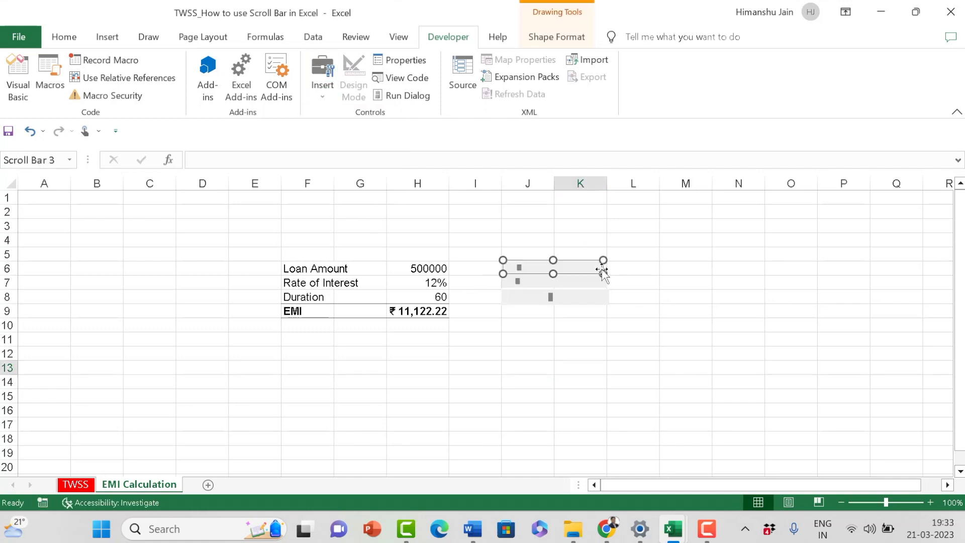
# Step: Resize the Loan Amount row's scroll bar to span the full width of cells J6:K6, aligned with the bars below, and deselect it
pyautogui.click(447, 372)
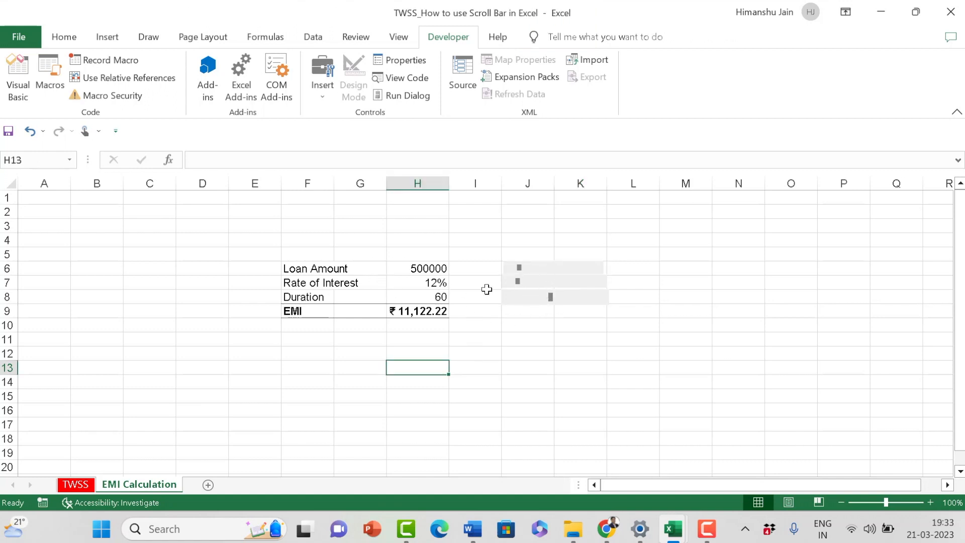
pyautogui.rightClick(582, 267)
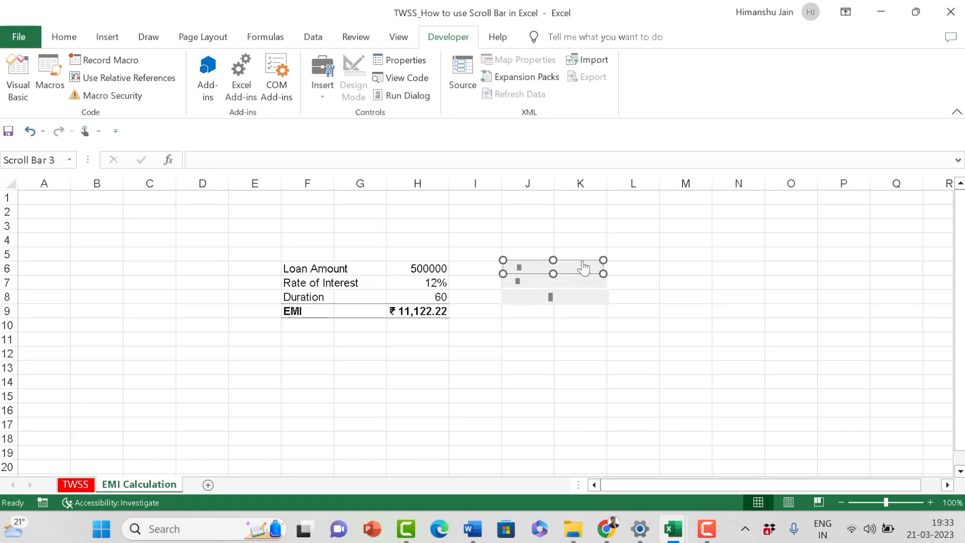
pyautogui.press('Escape')
pyautogui.moveTo(603, 273); pyautogui.dragTo(608, 274)
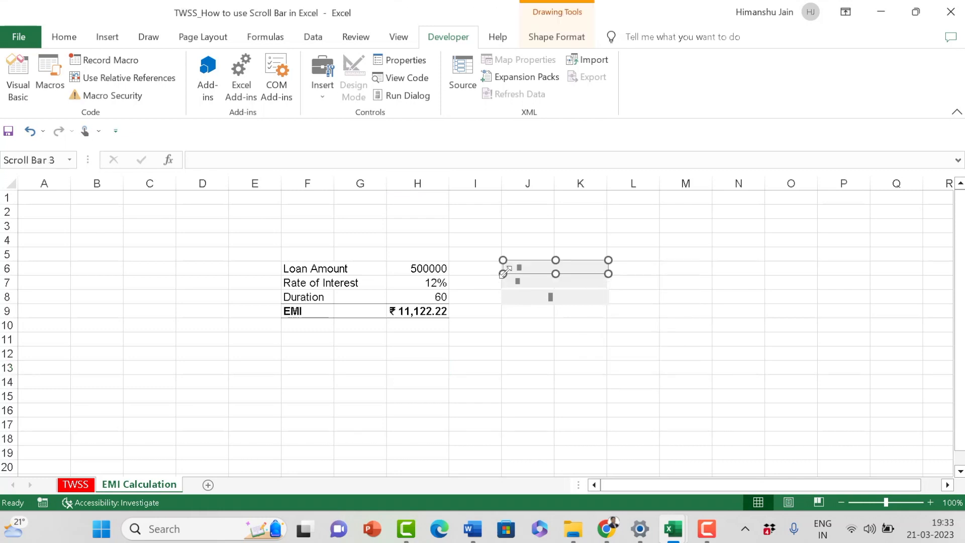
pyautogui.moveTo(502, 274); pyautogui.dragTo(501, 272)
pyautogui.click(533, 335)
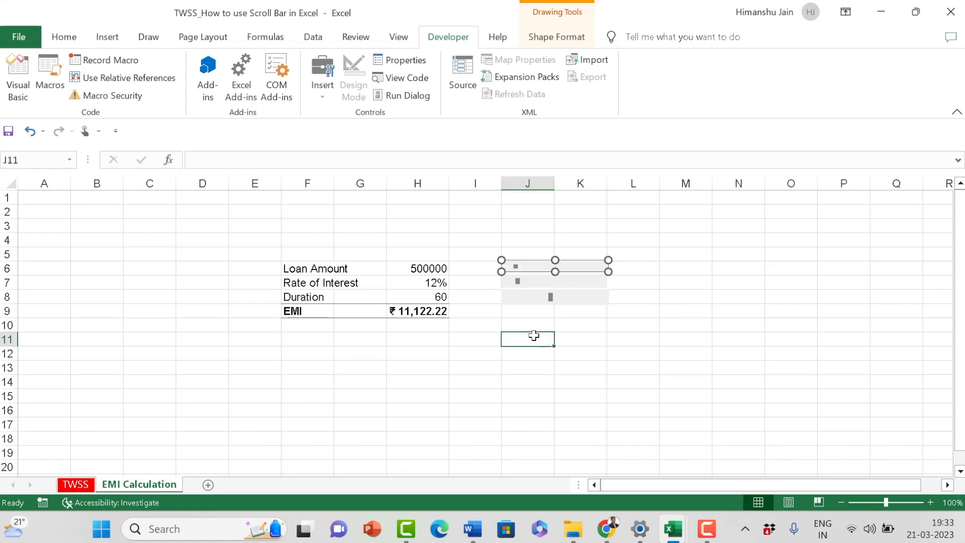
pyautogui.click(586, 382)
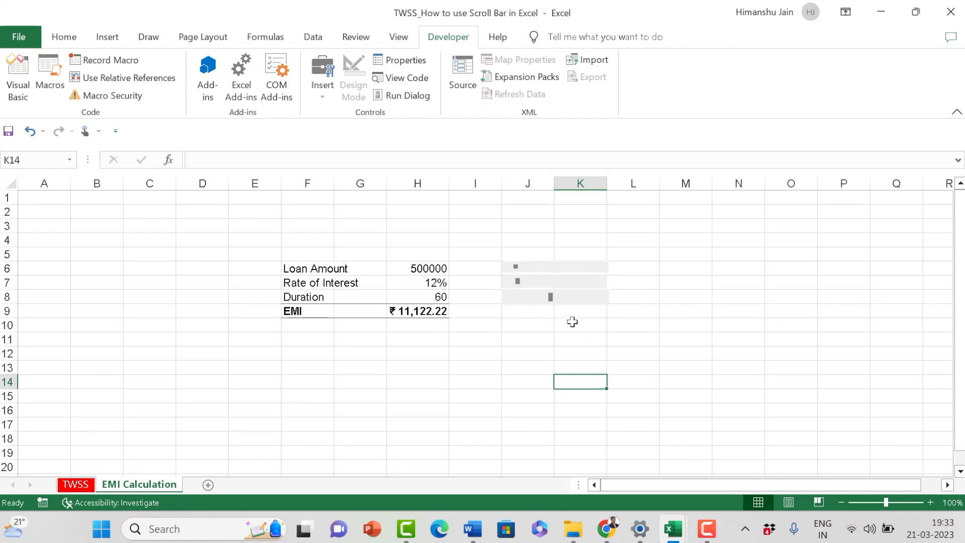
pyautogui.rightClick(539, 262)
pyautogui.press('Escape')
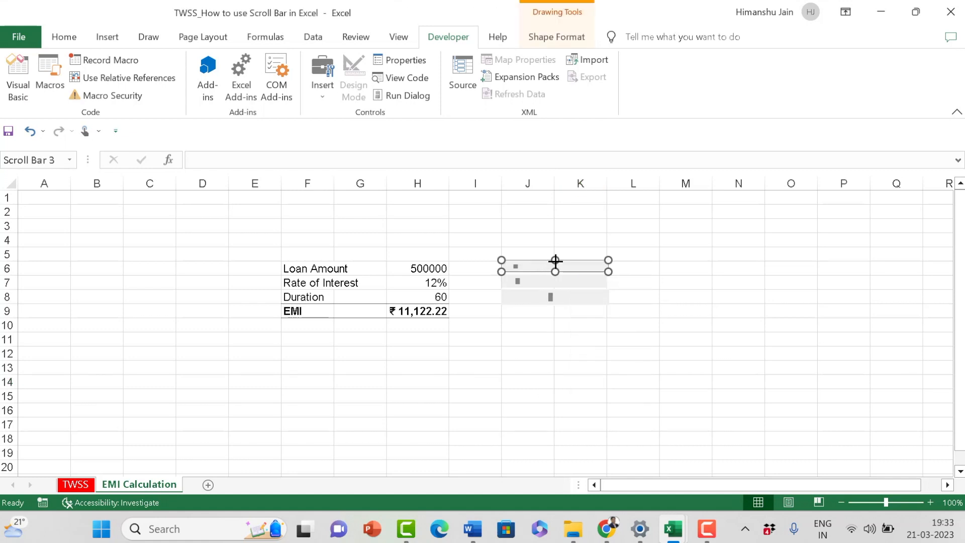
pyautogui.click(571, 342)
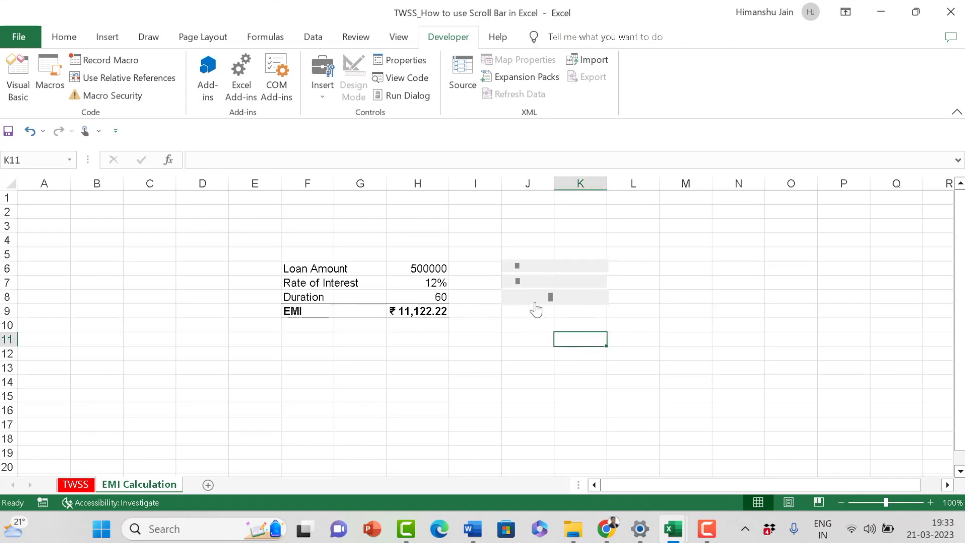
# Step: Highlight the Duration row, cells F8:H8, with a yellow fill
pyautogui.moveTo(307, 298); pyautogui.dragTo(406, 294)
pyautogui.click(69, 40)
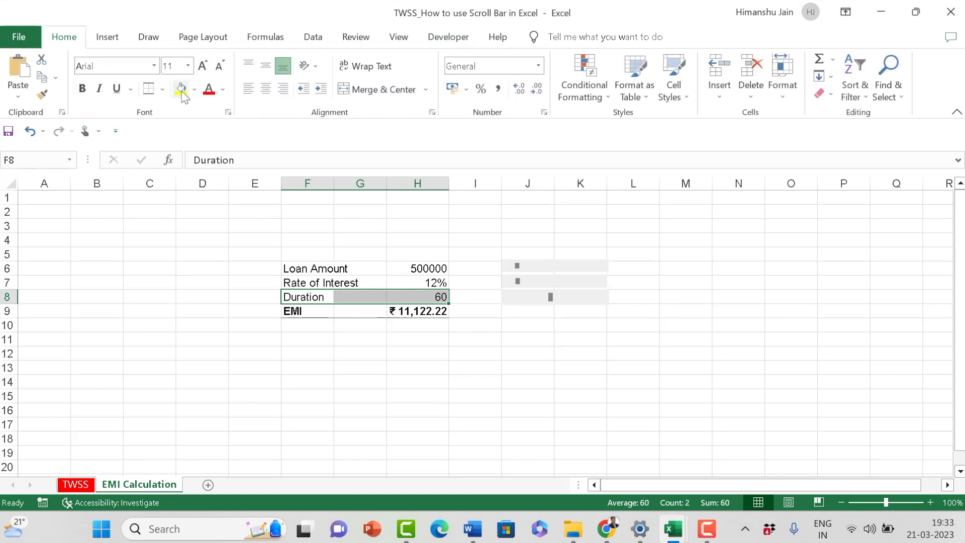
pyautogui.click(182, 93)
pyautogui.click(312, 353)
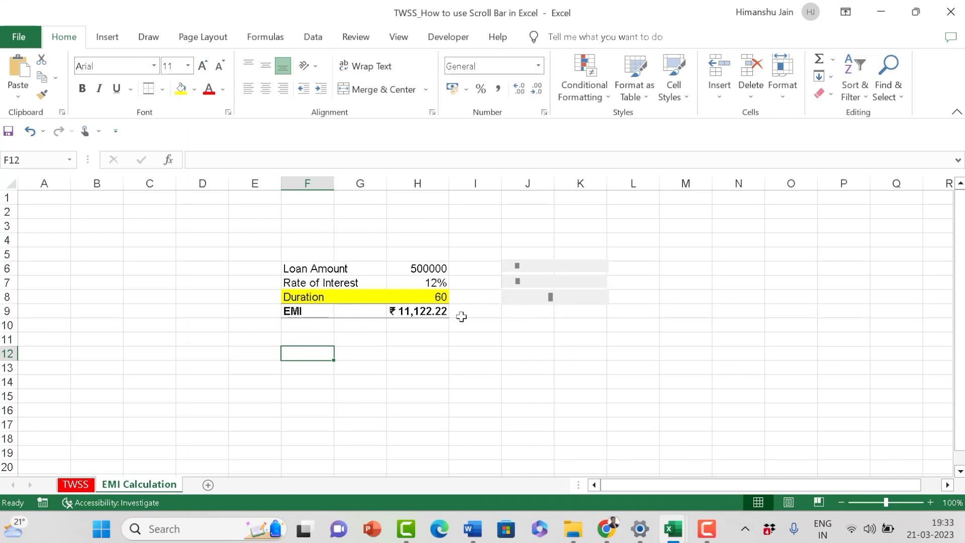
pyautogui.click(425, 309)
pyautogui.click(490, 339)
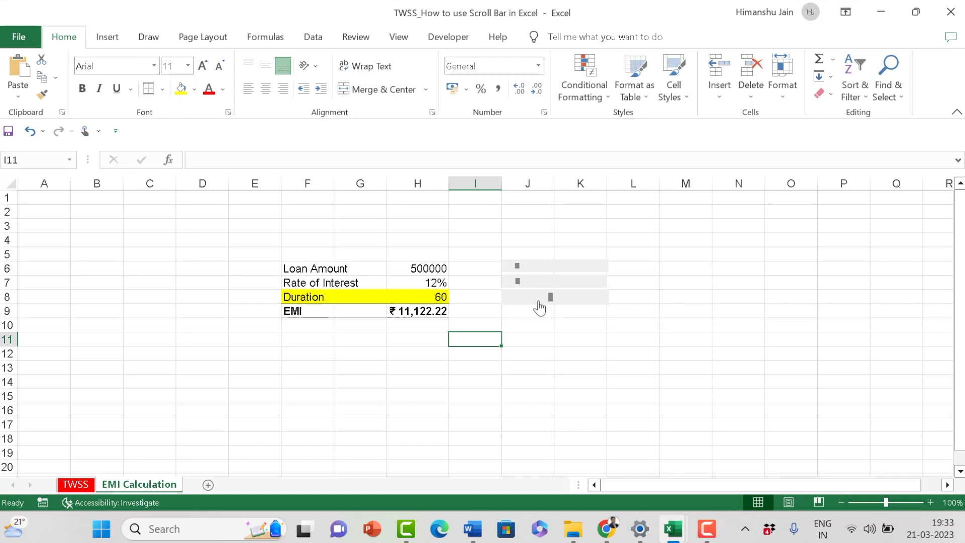
# Step: Set the Duration scroll bar's control values to a current value of 60 and a minimum of 1, keeping the dialog clear of the table
pyautogui.rightClick(538, 300)
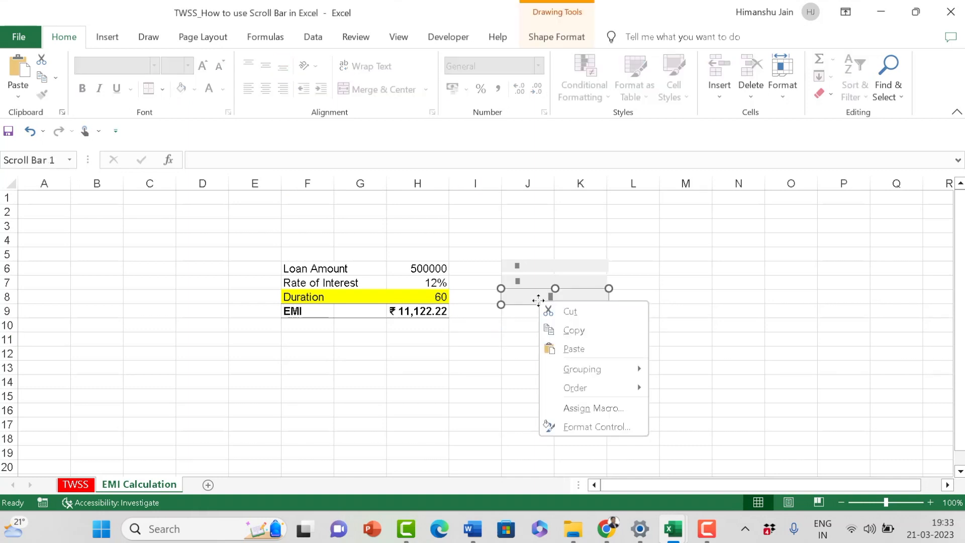
pyautogui.click(611, 430)
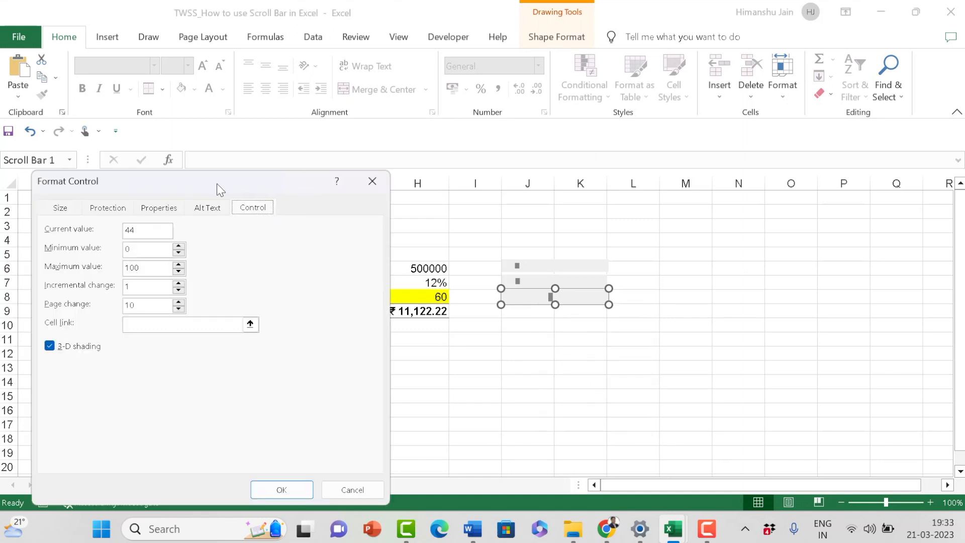
pyautogui.moveTo(214, 179); pyautogui.dragTo(681, 131)
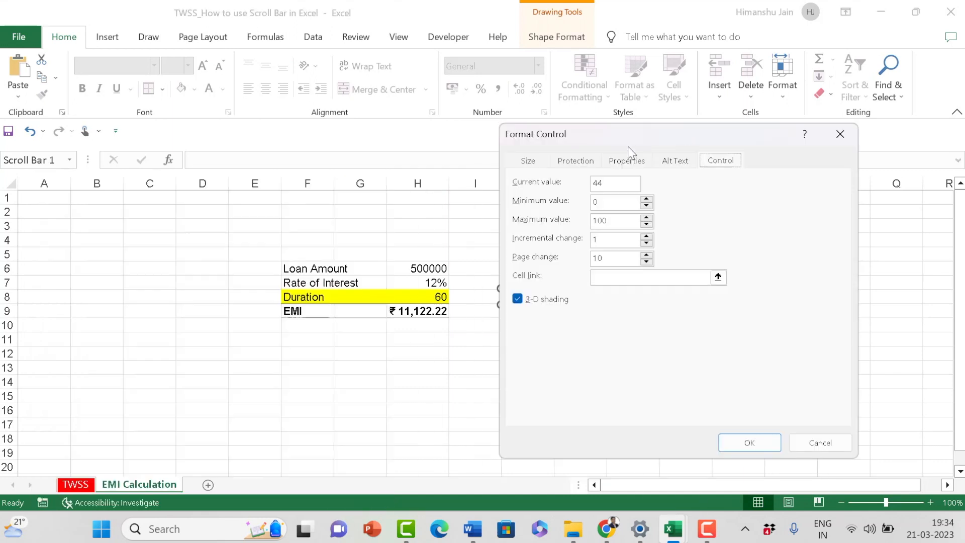
pyautogui.doubleClick(599, 183)
pyautogui.doubleClick(603, 224)
pyautogui.moveTo(644, 136); pyautogui.dragTo(687, 88)
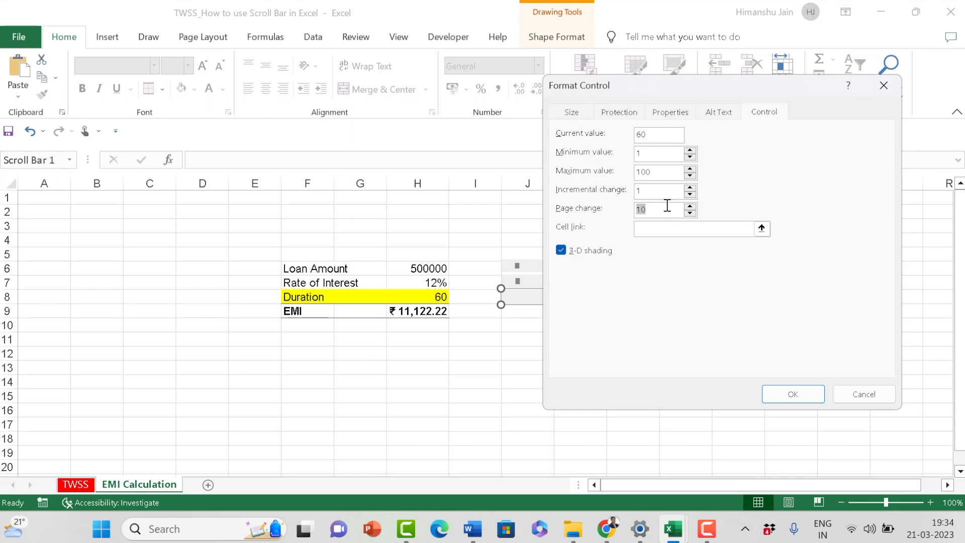
# Step: Link the Duration scroll bar to cell H8, apply the control settings and deselect the bar
pyautogui.click(663, 228)
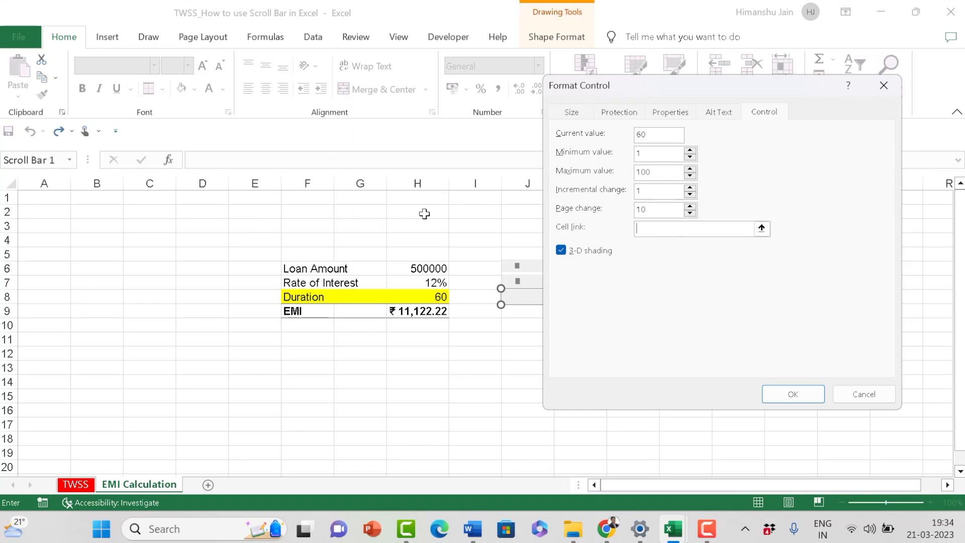
pyautogui.click(437, 295)
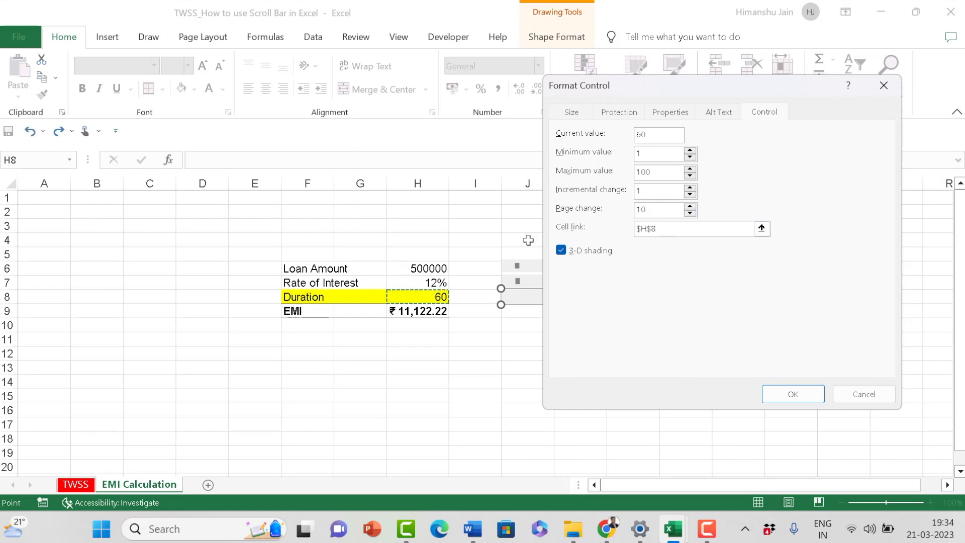
pyautogui.click(783, 400)
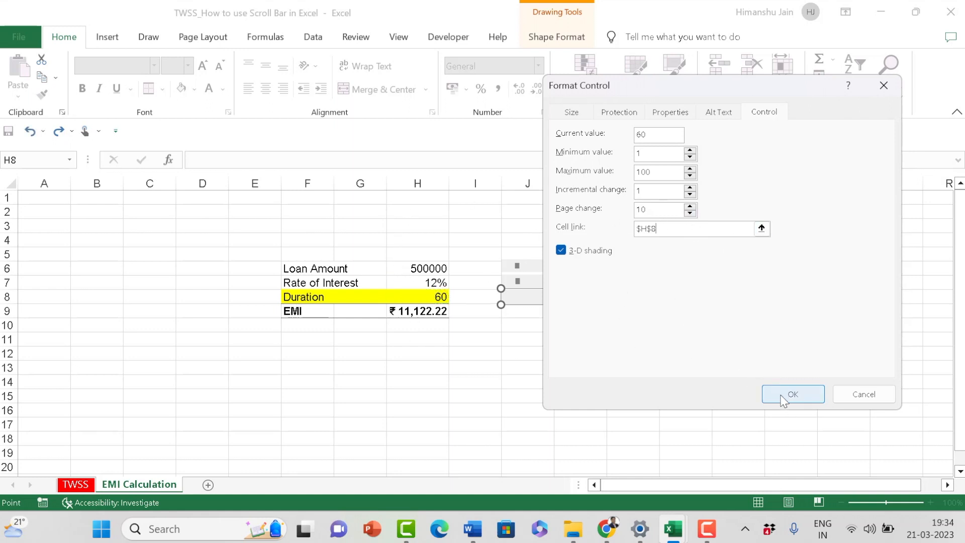
pyautogui.click(588, 364)
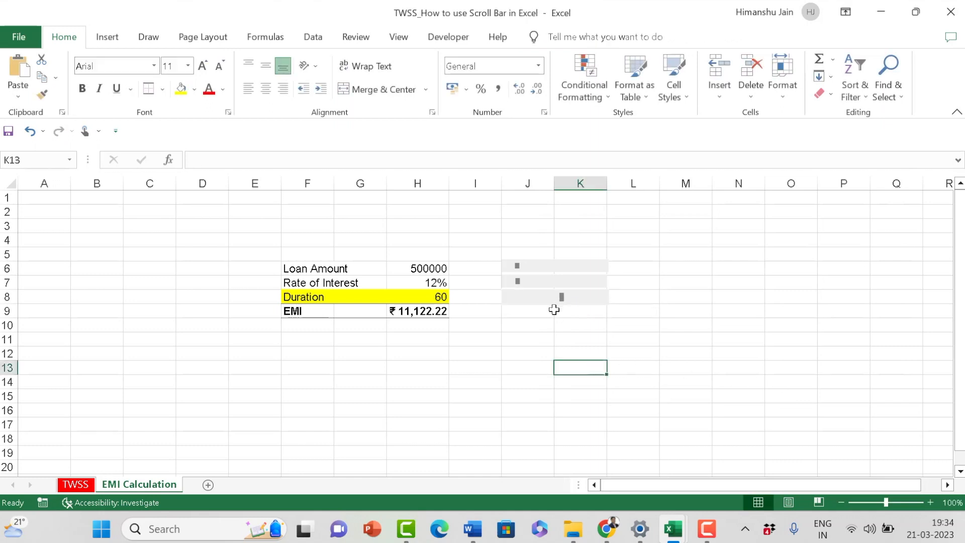
# Step: Review the Duration scroll bar's control settings and its cell link, then deselect it
pyautogui.rightClick(595, 302)
pyautogui.click(662, 429)
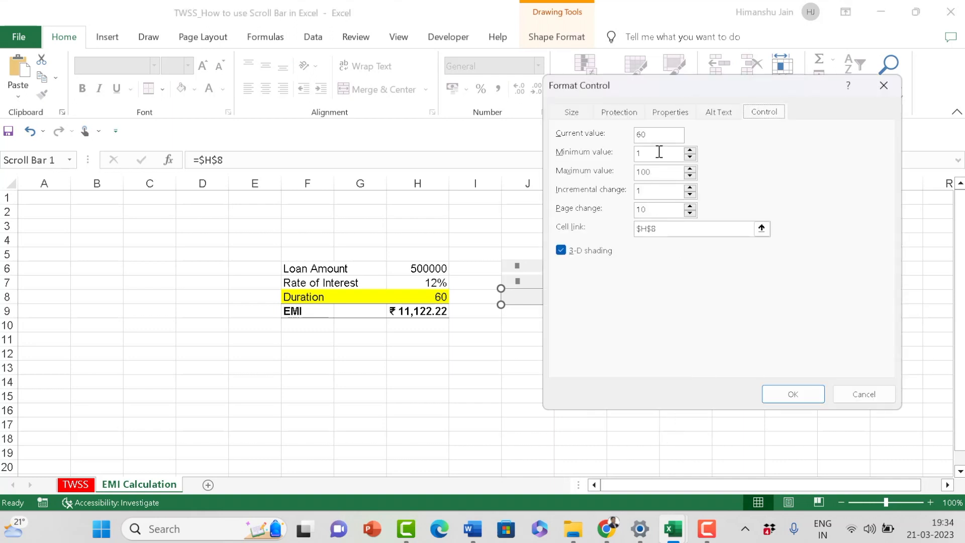
pyautogui.click(791, 394)
pyautogui.click(580, 382)
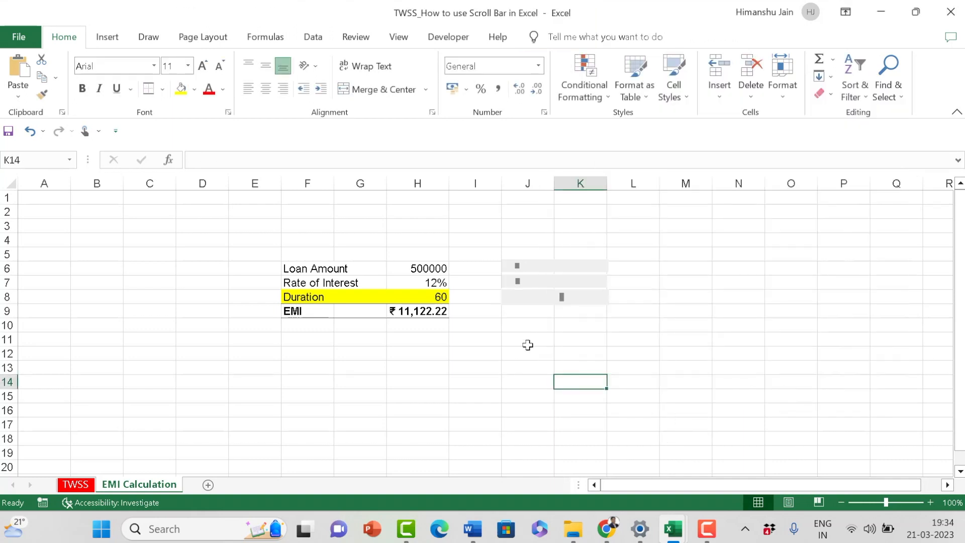
pyautogui.click(528, 345)
pyautogui.click(425, 352)
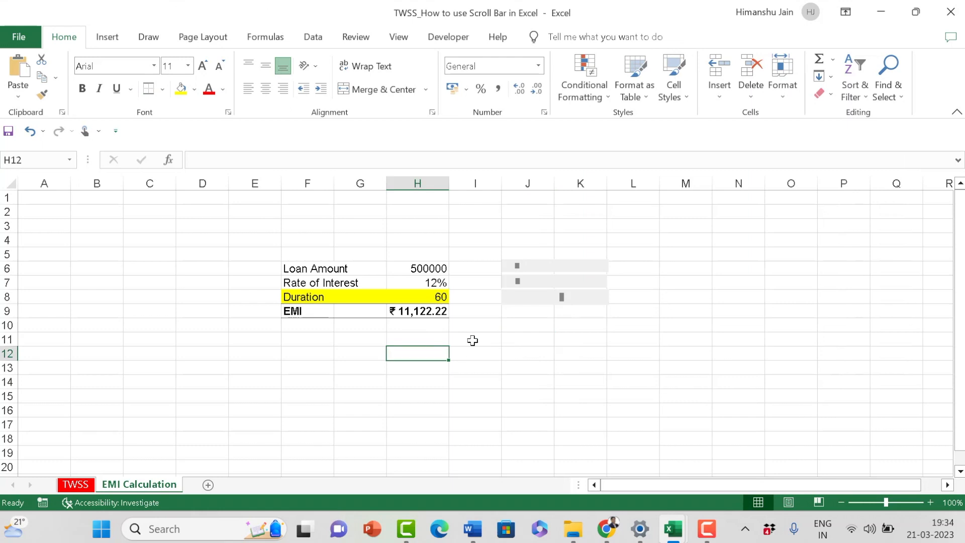
# Step: Test the Duration row's scroll bar by stepping the duration down to 20
pyautogui.click(509, 300)
pyautogui.click(509, 300)
pyautogui.click(509, 300)
pyautogui.click(509, 300)
pyautogui.click(509, 300)
pyautogui.click(509, 300)
pyautogui.click(509, 300)
pyautogui.click(509, 300)
pyautogui.click(509, 300)
pyautogui.click(509, 300)
pyautogui.click(509, 300)
pyautogui.click(509, 300)
pyautogui.click(509, 300)
pyautogui.click(509, 300)
pyautogui.moveTo(509, 300); pyautogui.dragTo(509, 300)
# Step: Examine the PMT formula in EMI cell H9 and the cells it references, without changing it
pyautogui.click(423, 311)
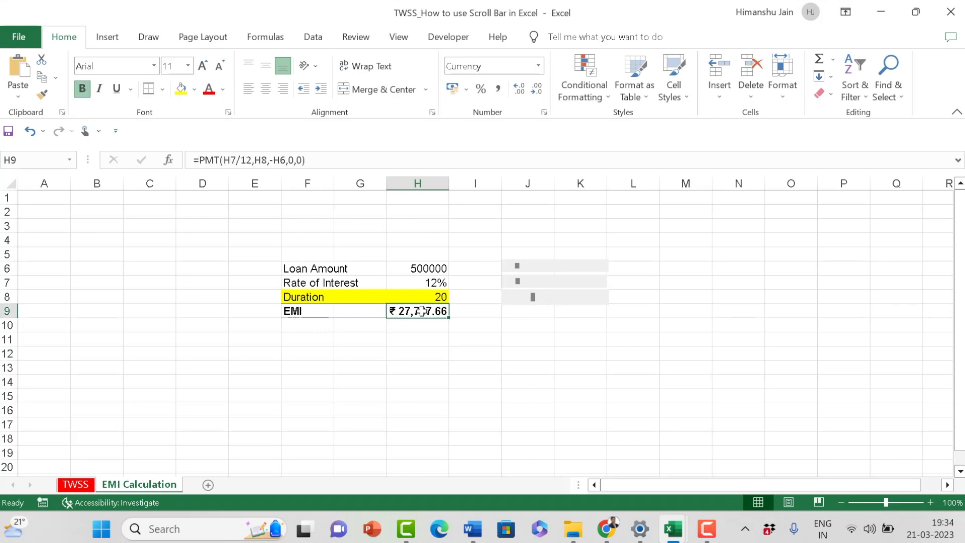
pyautogui.doubleClick(423, 311)
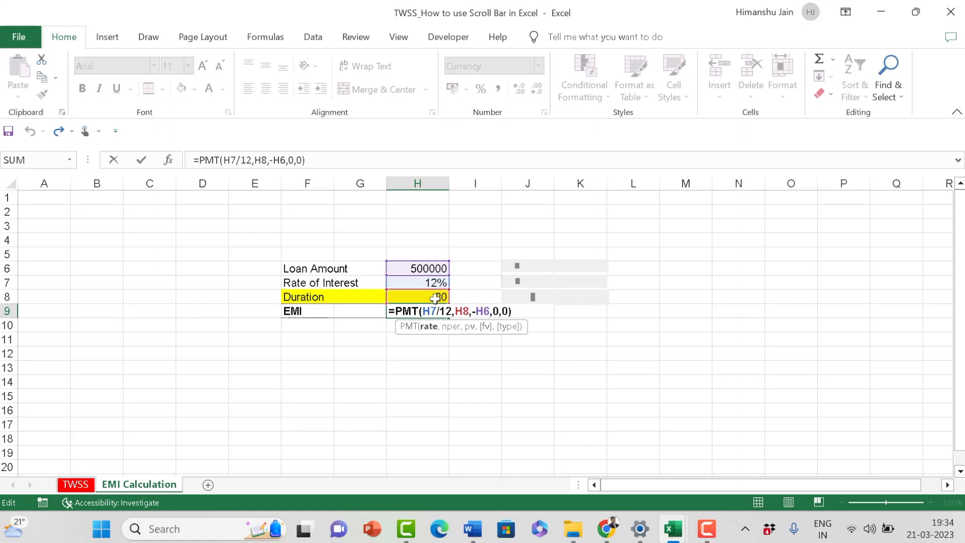
pyautogui.press('Escape')
pyautogui.click(370, 367)
pyautogui.click(409, 312)
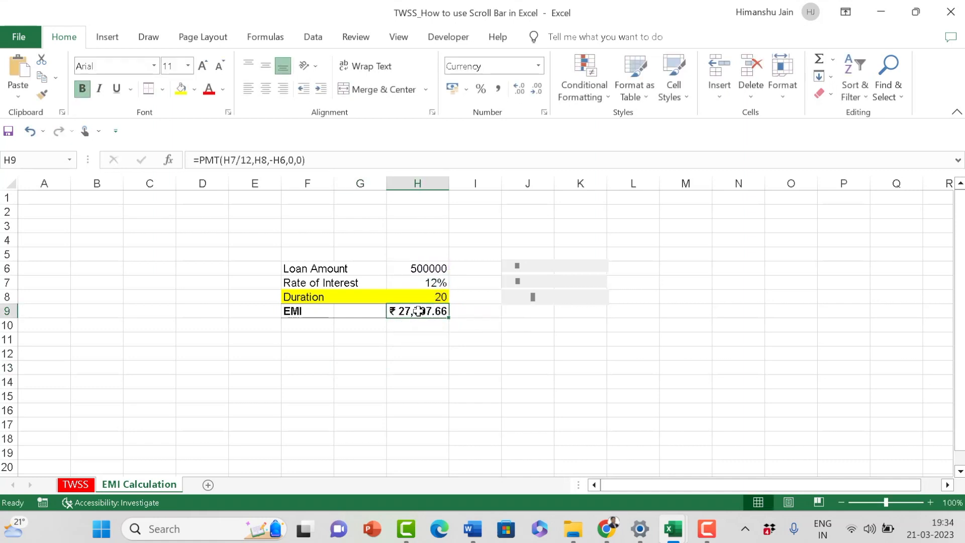
pyautogui.doubleClick(420, 311)
pyautogui.press('Escape')
# Step: Run the Duration scroll bar down to 1 and up to 97, finishing at a duration of 60
pyautogui.click(505, 301)
pyautogui.click(506, 301)
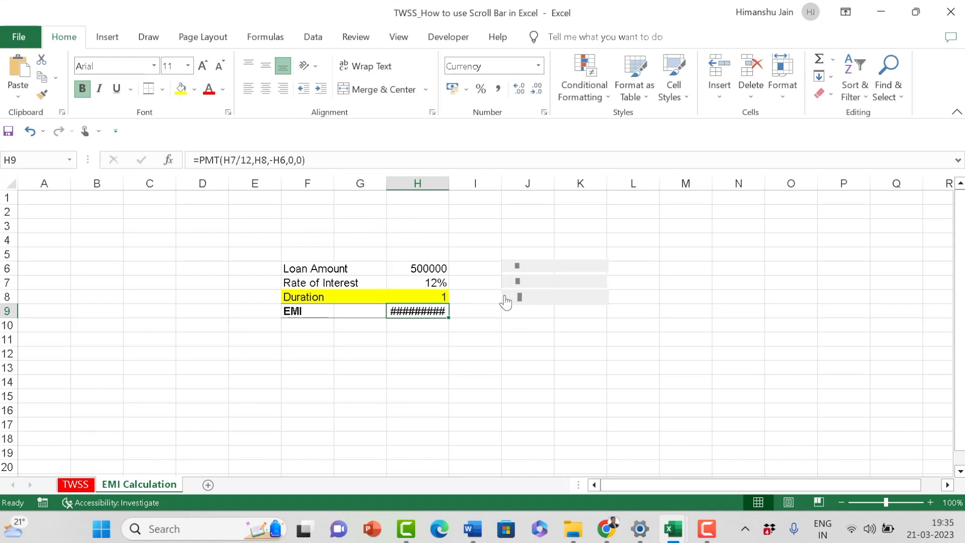
pyautogui.click(601, 298)
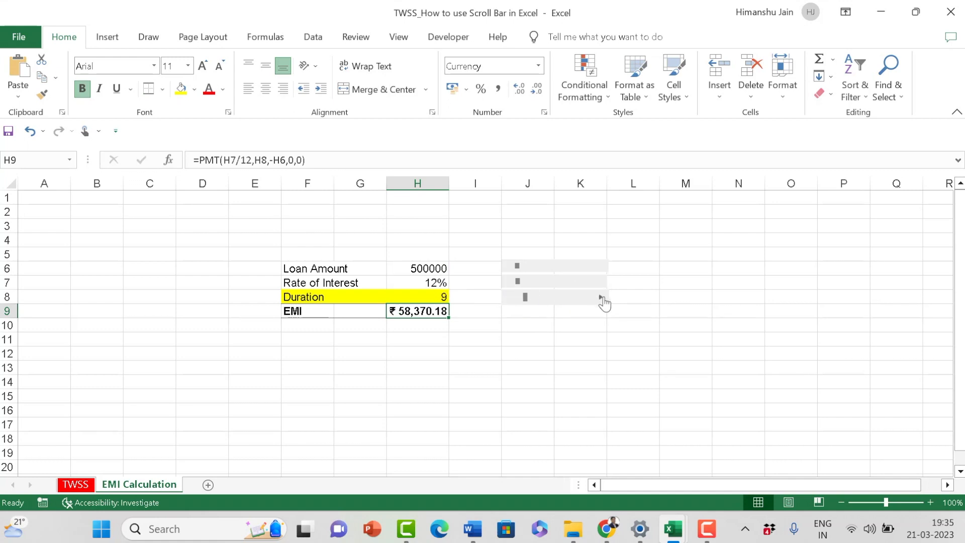
pyautogui.click(600, 298)
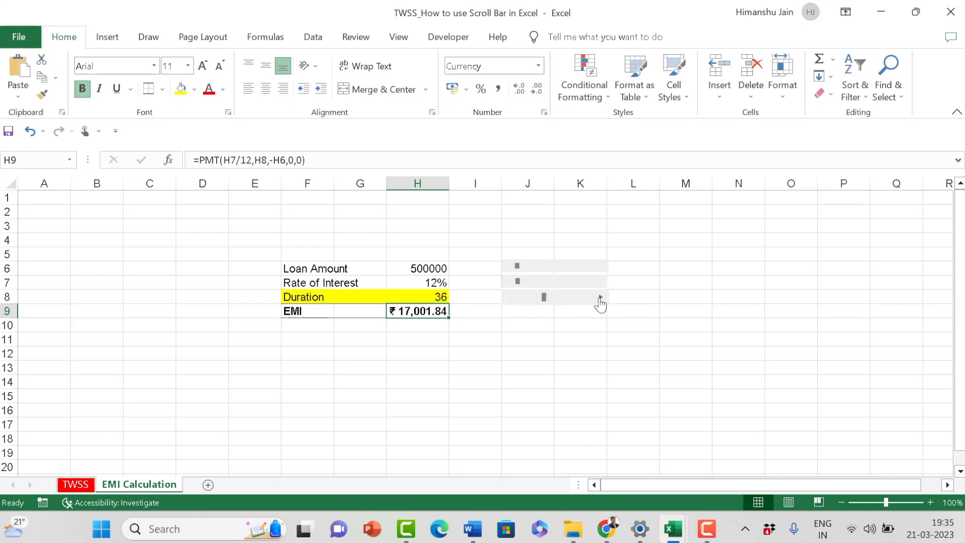
pyautogui.click(600, 298)
pyautogui.click(600, 298)
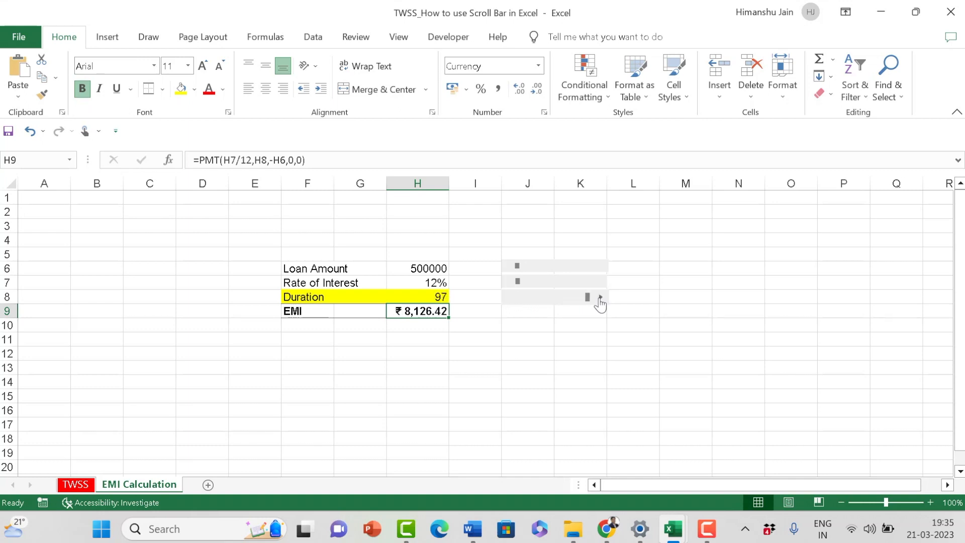
pyautogui.click(517, 298)
pyautogui.click(553, 334)
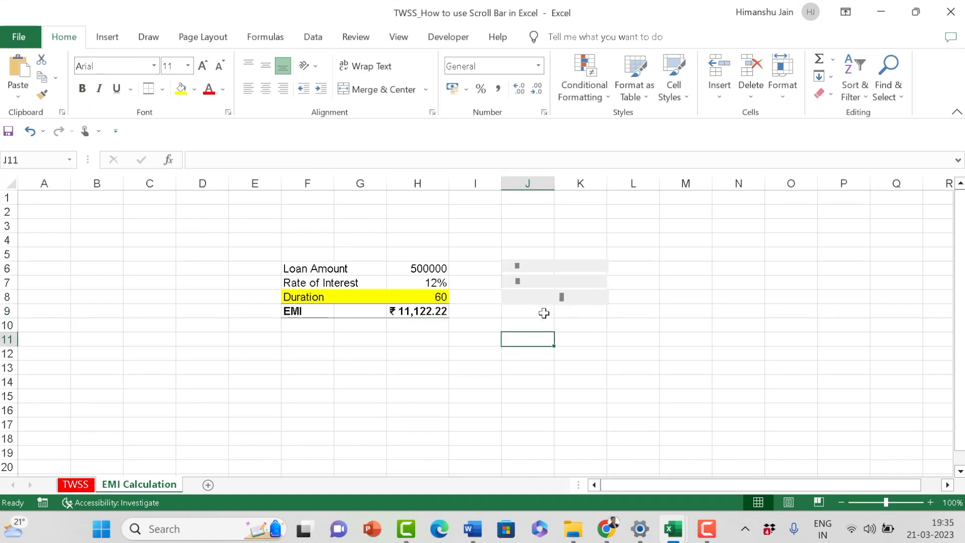
# Step: Set the Duration scroll bar's minimum value to 5, maximum to 200 and incremental change to 5, and apply the settings
pyautogui.rightClick(549, 302)
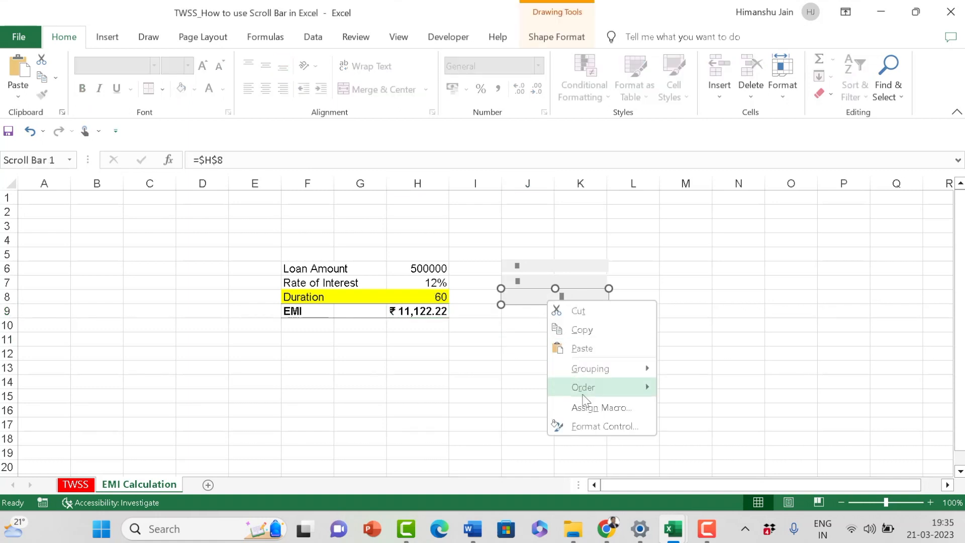
pyautogui.click(596, 426)
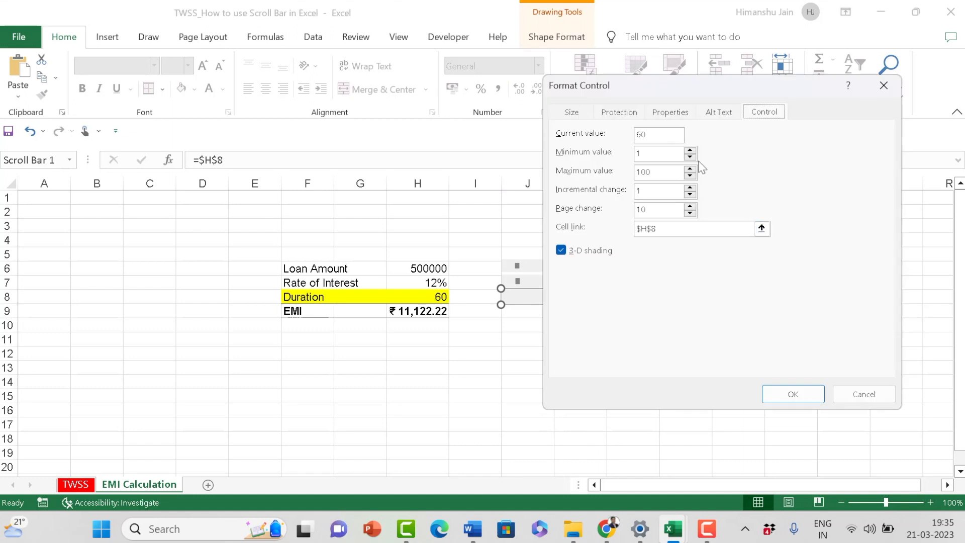
pyautogui.moveTo(658, 151); pyautogui.dragTo(628, 158)
pyautogui.write('2')
pyautogui.click(690, 188)
pyautogui.click(689, 188)
pyautogui.click(690, 187)
pyautogui.click(791, 396)
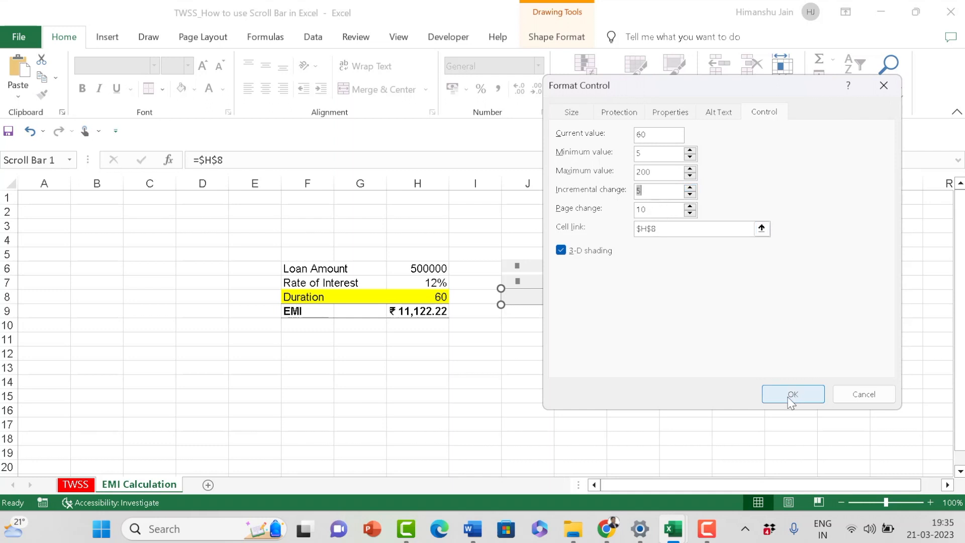
pyautogui.click(530, 368)
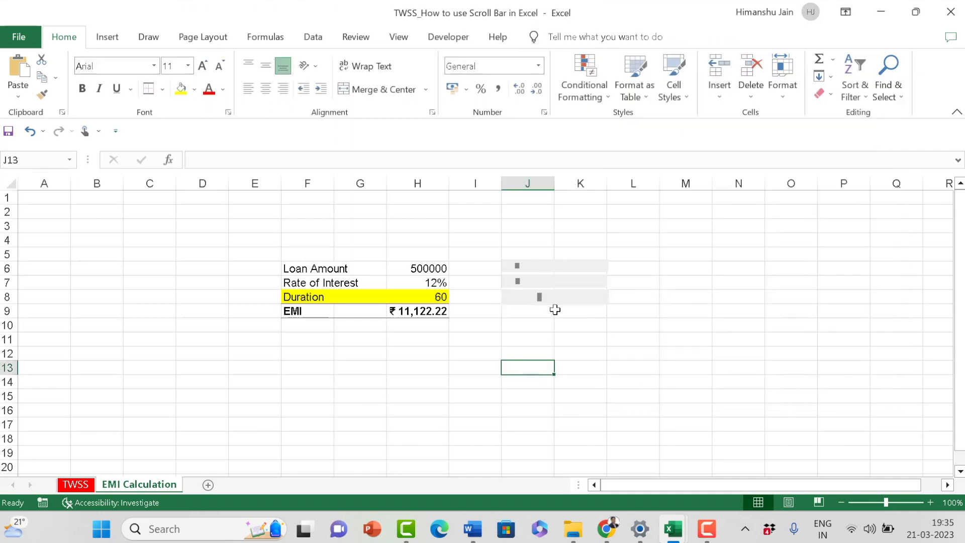
# Step: Raise the duration to 200 in increments of 5 with the Duration row's scroll bar
pyautogui.click(601, 298)
pyautogui.click(601, 299)
pyautogui.click(601, 298)
pyautogui.click(601, 299)
pyautogui.click(601, 298)
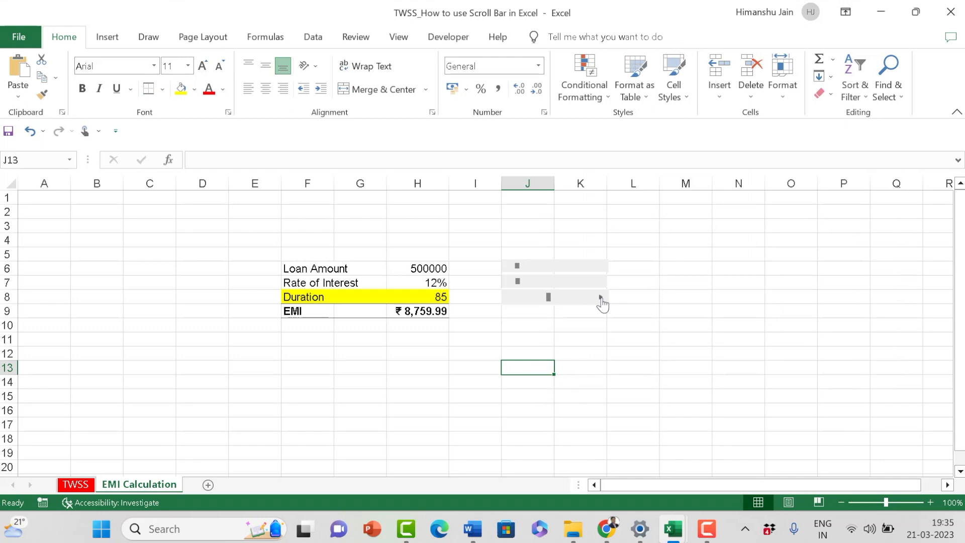
pyautogui.click(601, 299)
pyautogui.click(601, 298)
pyautogui.click(601, 298)
pyautogui.click(602, 298)
pyautogui.click(601, 298)
pyautogui.click(601, 298)
pyautogui.click(601, 298)
pyautogui.click(602, 298)
pyautogui.click(602, 298)
pyautogui.click(601, 298)
pyautogui.click(602, 298)
pyautogui.click(601, 298)
pyautogui.click(601, 299)
pyautogui.click(602, 299)
pyautogui.click(601, 298)
pyautogui.click(602, 299)
pyautogui.click(602, 299)
pyautogui.click(601, 299)
pyautogui.click(601, 299)
pyautogui.click(601, 299)
pyautogui.click(601, 298)
# Step: Review the Page change setting of the Duration scroll bar and close its format settings without changes
pyautogui.rightClick(549, 302)
pyautogui.click(608, 424)
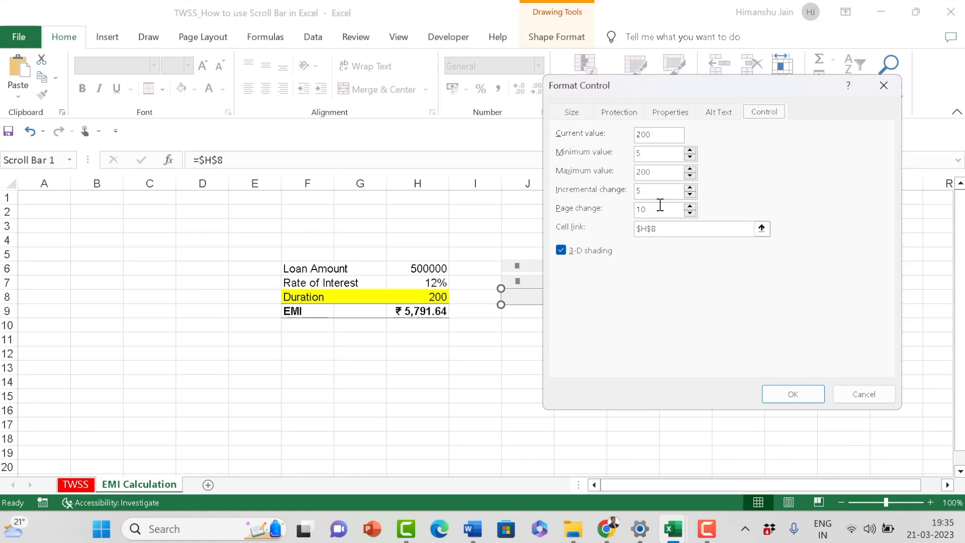
pyautogui.moveTo(737, 85); pyautogui.dragTo(230, 147)
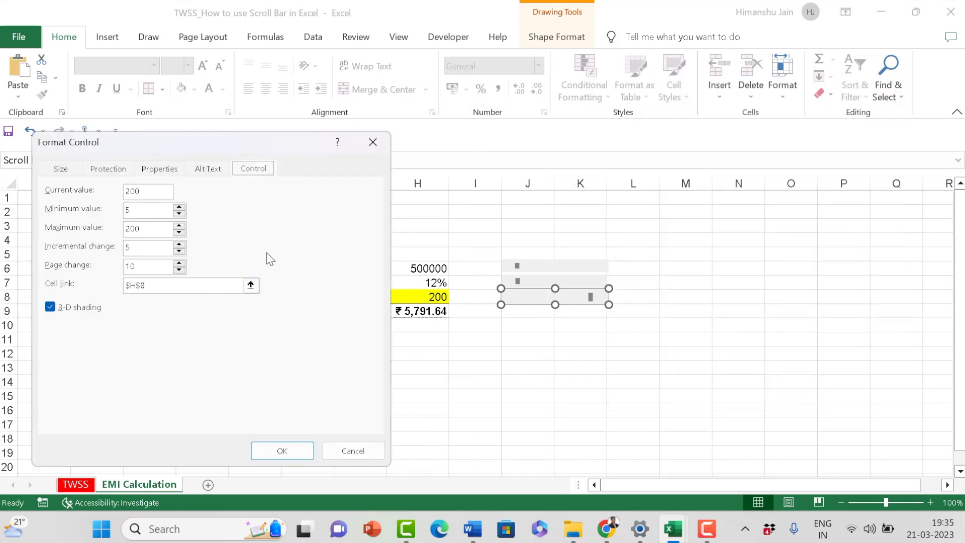
pyautogui.click(355, 451)
pyautogui.click(528, 364)
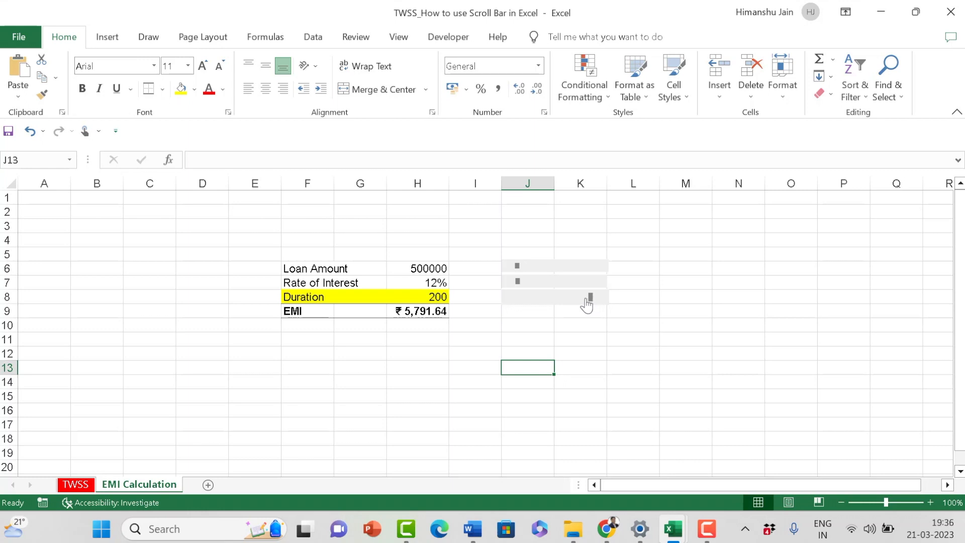
# Step: Lower the duration from its maximum in page-change jumps of 10 with the Duration scroll bar
pyautogui.click(585, 299)
pyautogui.click(582, 300)
pyautogui.click(576, 300)
pyautogui.click(573, 300)
pyautogui.click(569, 300)
pyautogui.click(559, 300)
# Step: Raise the duration in single increments of 5 to compare them with the page-change jumps
pyautogui.click(602, 299)
pyautogui.click(603, 300)
pyautogui.click(603, 300)
pyautogui.click(603, 299)
pyautogui.click(602, 299)
pyautogui.click(602, 300)
# Step: Bring the duration to 70 using page-change jumps on the Duration scroll bar
pyautogui.click(561, 300)
pyautogui.click(553, 308)
pyautogui.click(548, 308)
pyautogui.click(548, 308)
pyautogui.click(530, 302)
pyautogui.click(526, 303)
pyautogui.click(530, 303)
pyautogui.click(531, 304)
pyautogui.click(531, 305)
pyautogui.click(531, 305)
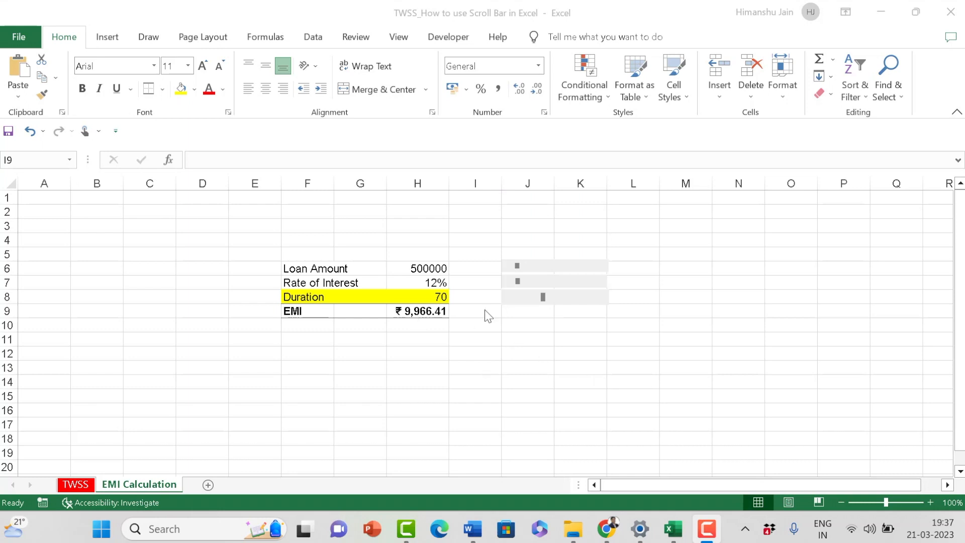